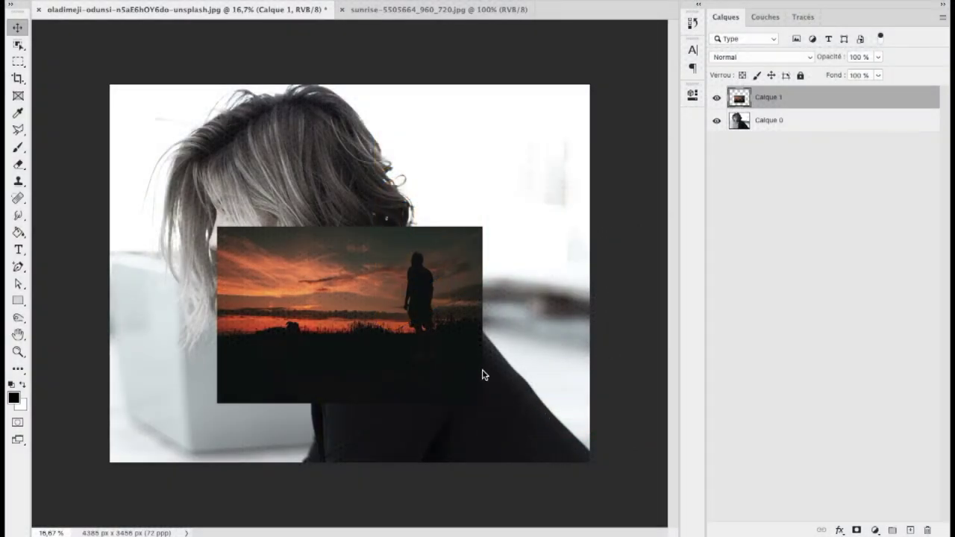
- Scale the sunset layer Calque 1 up to fill the portrait canvas, then nudge it right
click(716, 99)
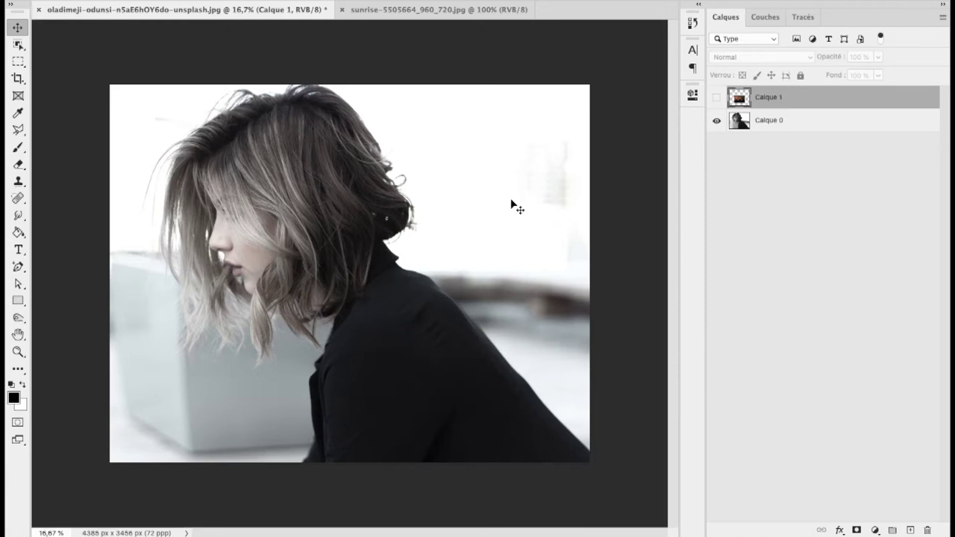
click(716, 99)
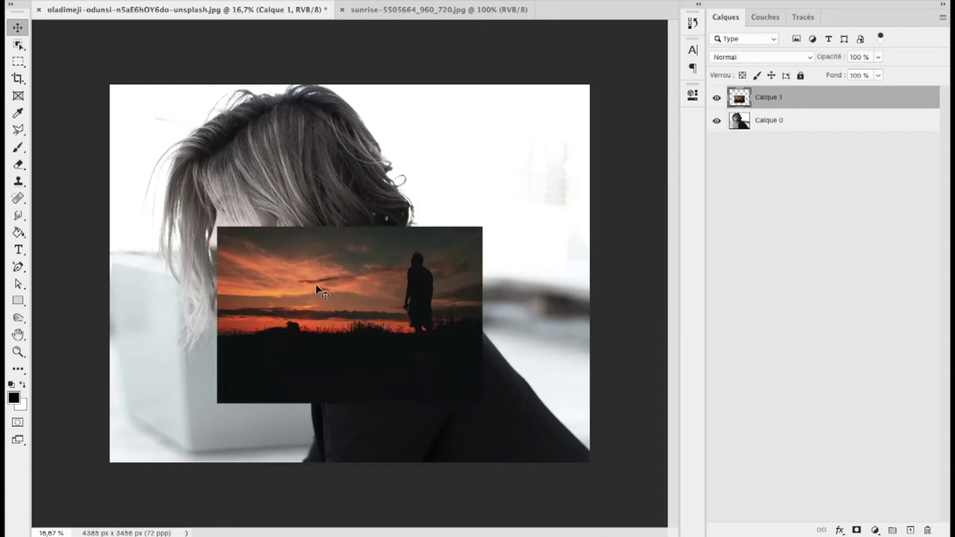
key(ctrl+t)
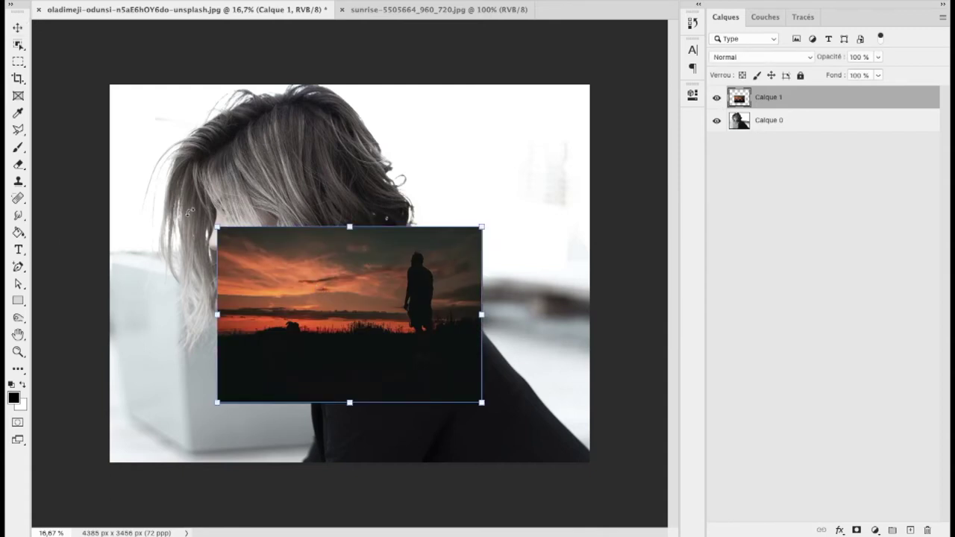
mouse_move(217, 228)
mouse_down()
mouse_move(113, 135)
mouse_move(86, 92)
mouse_up()
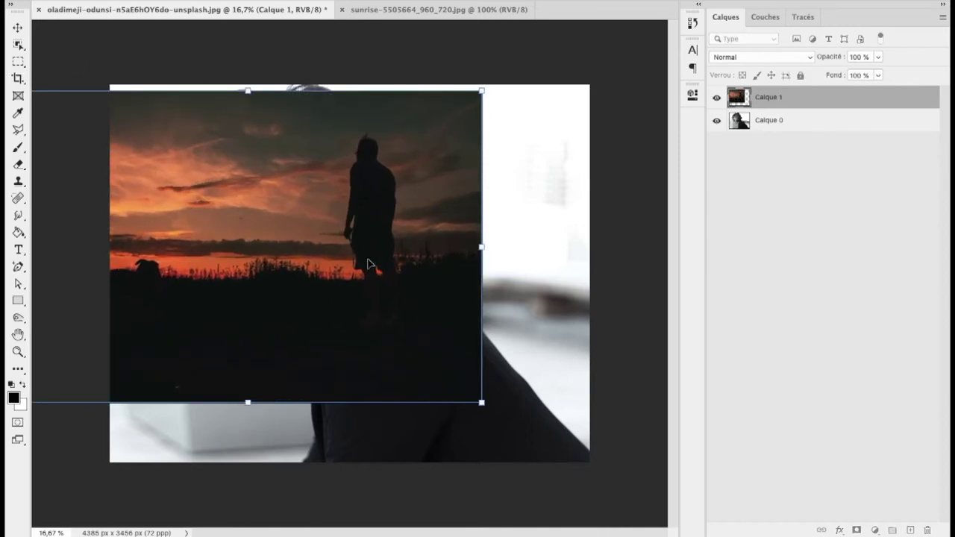
mouse_move(382, 308)
mouse_down()
mouse_move(501, 380)
mouse_move(482, 358)
mouse_up()
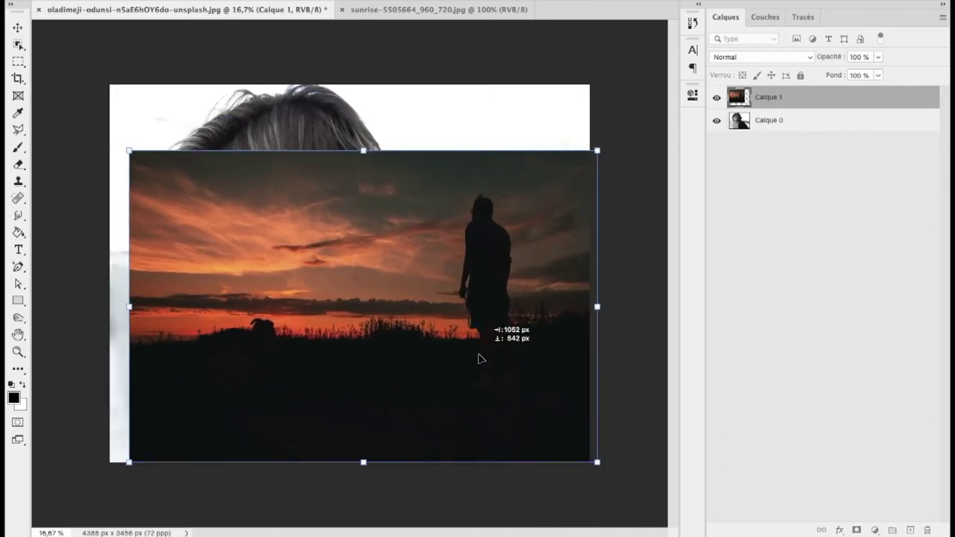
drag(103, 102, 53, 36)
click(16, 26)
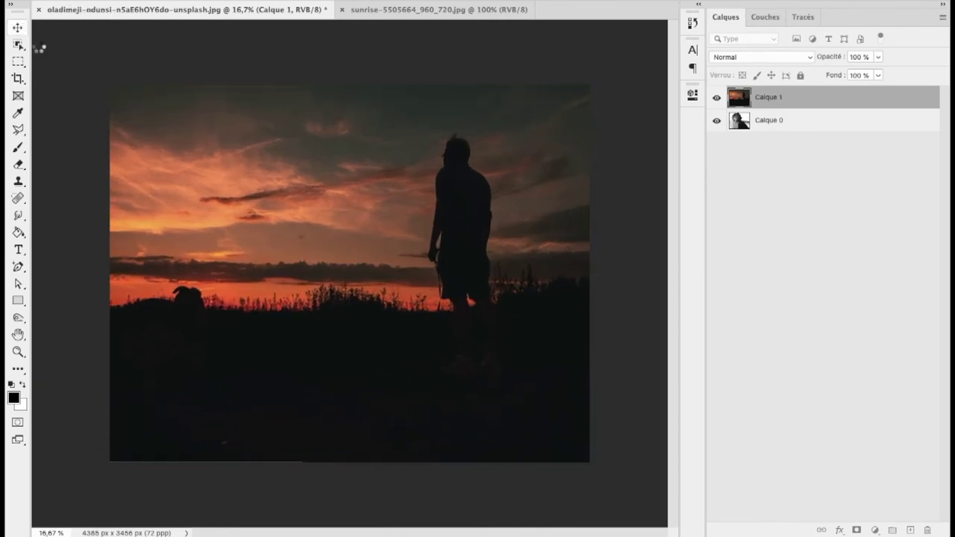
drag(223, 158, 245, 157)
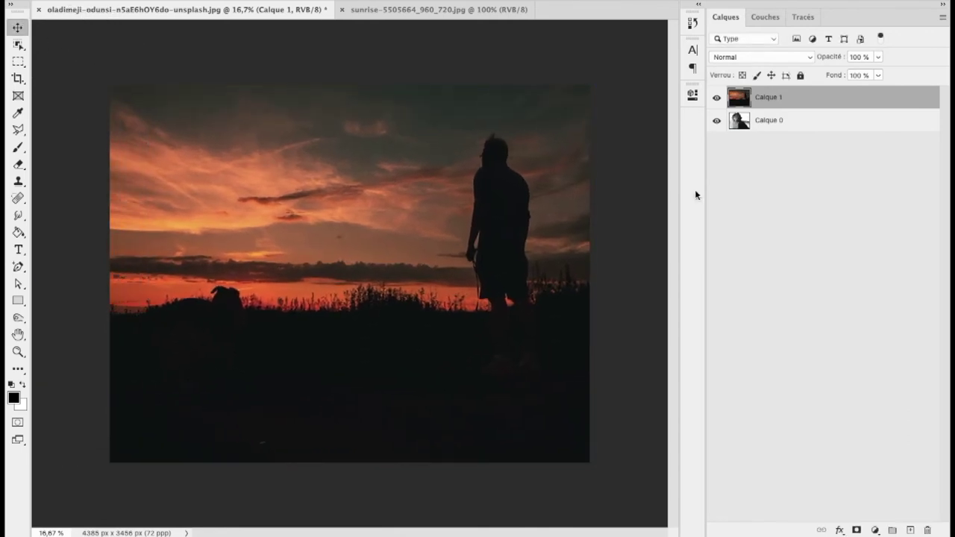
- Lower Calque 1's opacity to 68% so the portrait shows through the sunset
click(878, 57)
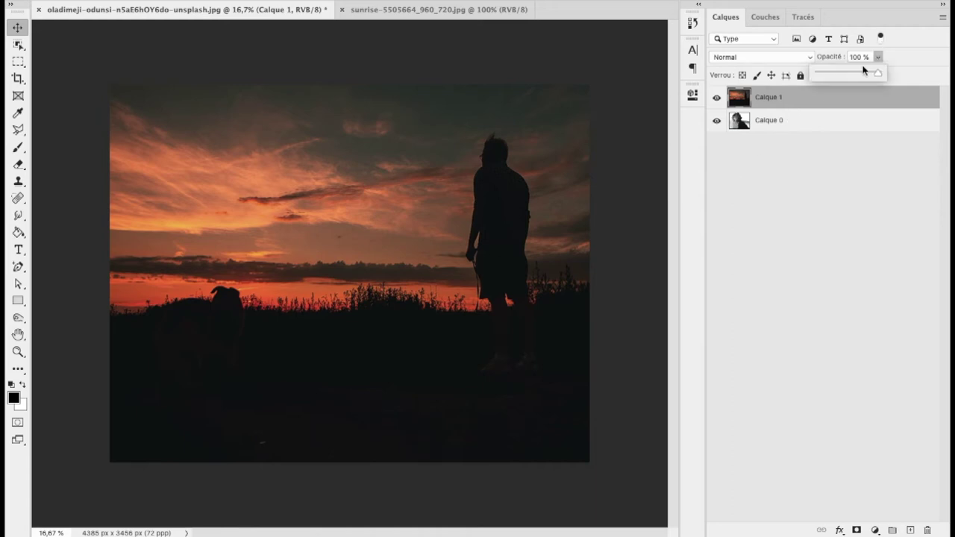
drag(863, 71, 847, 75)
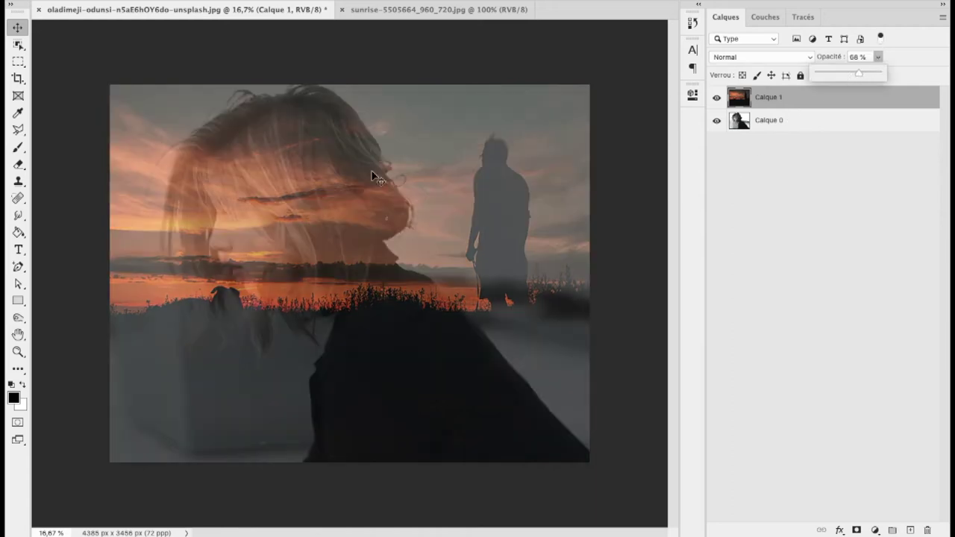
mouse_move(394, 198)
mouse_down()
mouse_move(267, 188)
mouse_move(395, 198)
mouse_up()
right_click(396, 199)
click(350, 193)
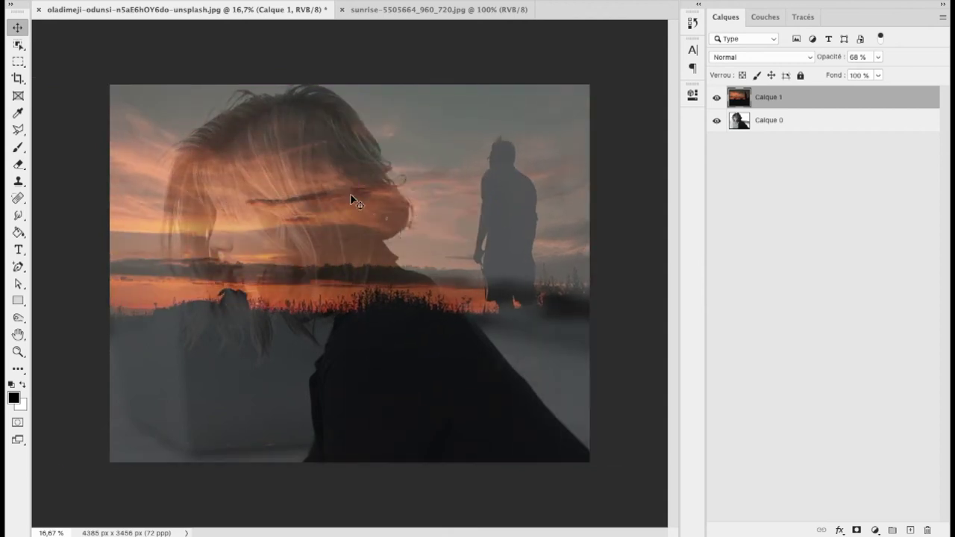
- Flip the sunset image horizontally with Symétrie axe horizontal
key(ctrl+t)
right_click(350, 193)
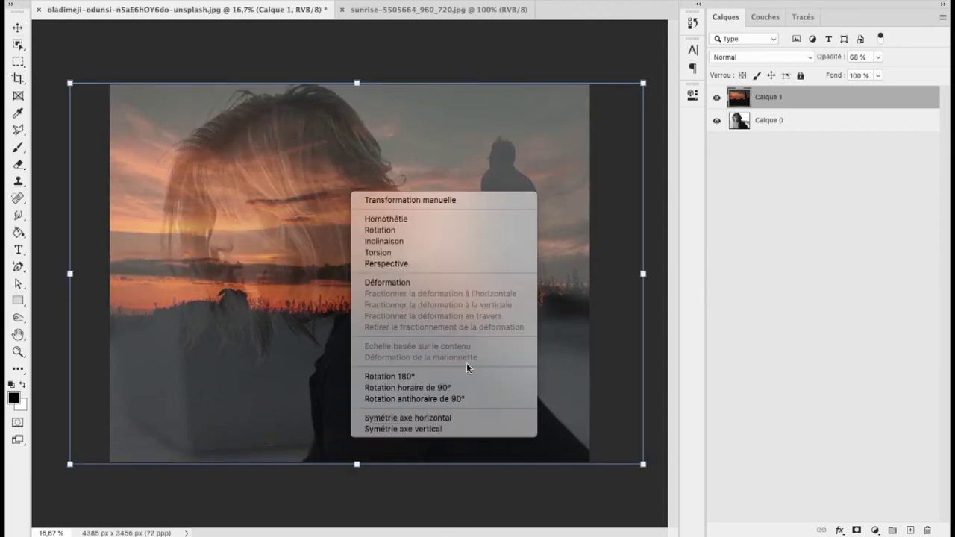
click(438, 419)
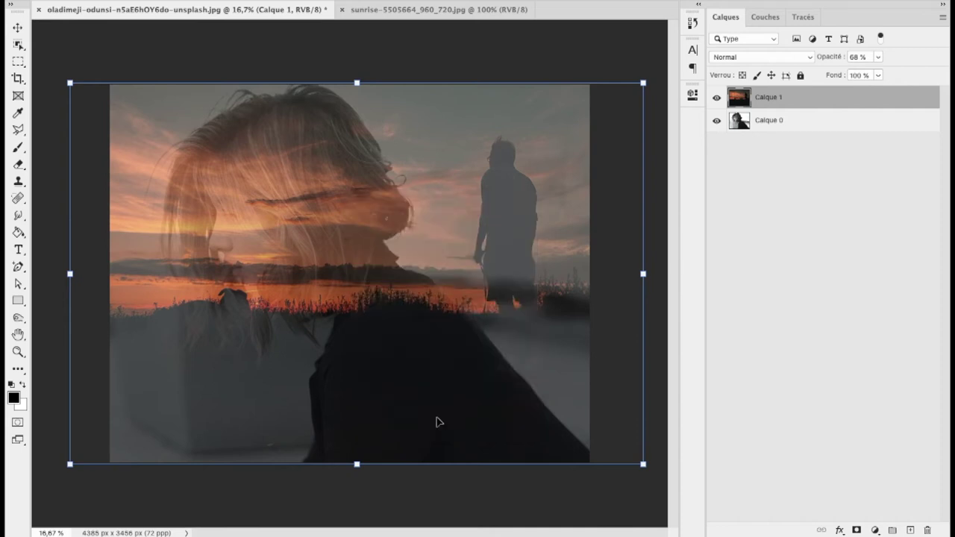
- Shift the mirrored sunset right and rescale it over the woman's head
key(Return)
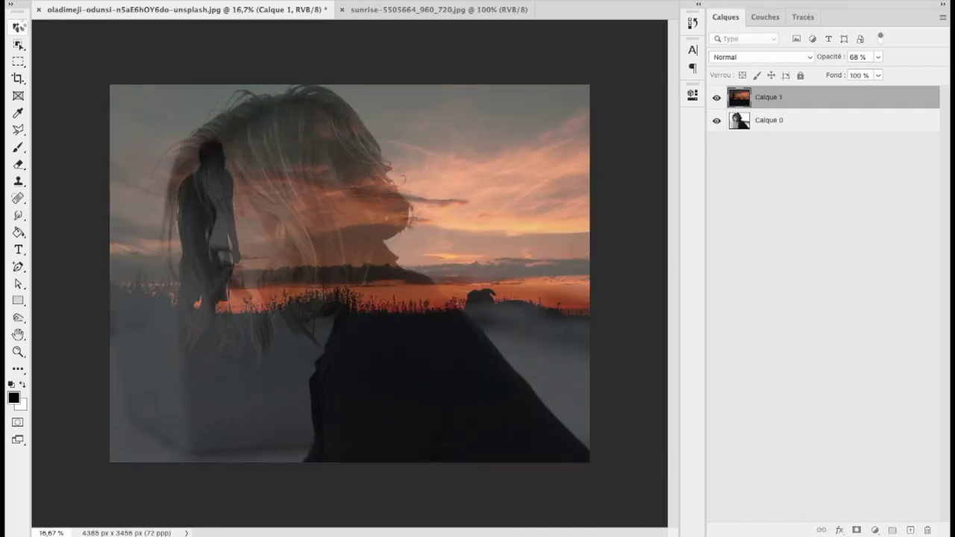
mouse_move(315, 241)
mouse_down()
mouse_move(399, 255)
mouse_move(411, 247)
mouse_up()
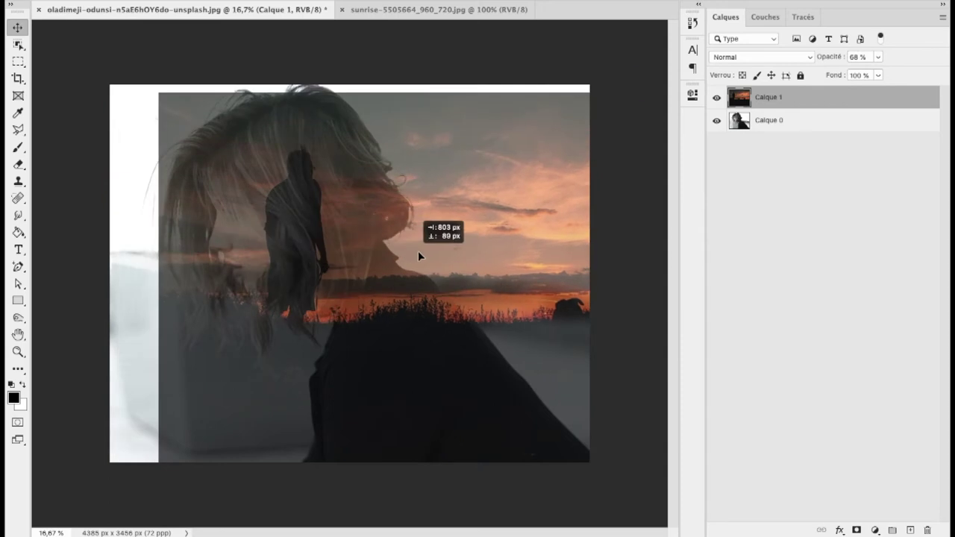
key(ctrl+t)
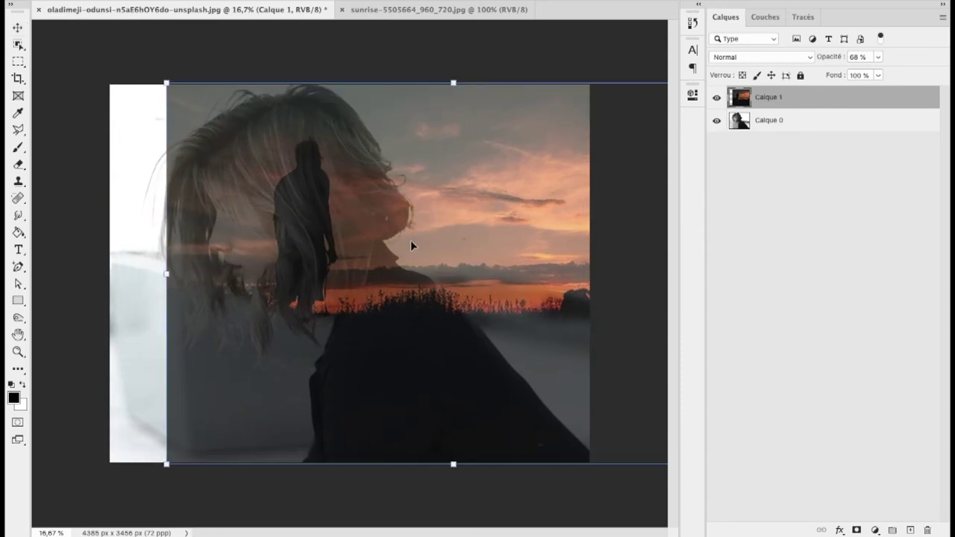
drag(355, 275, 417, 278)
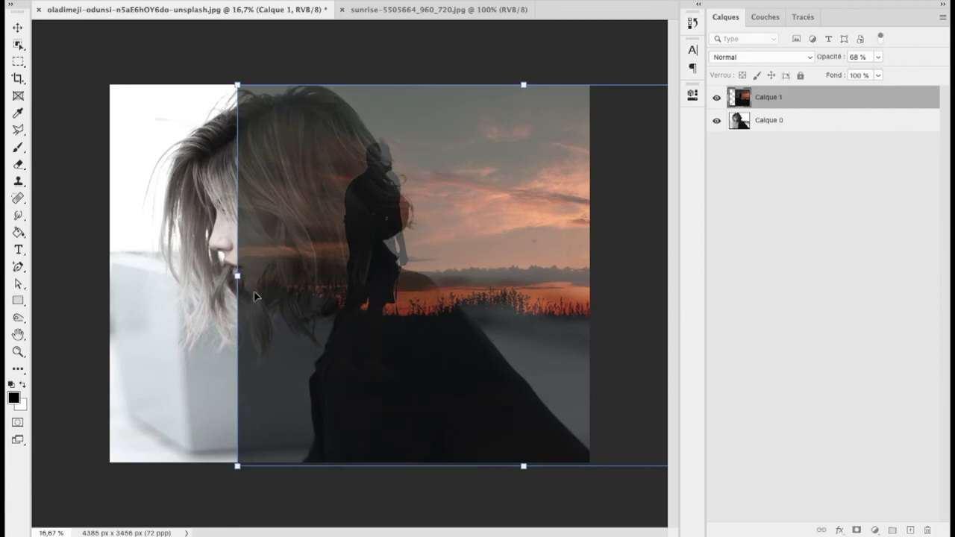
drag(238, 275, 195, 274)
drag(336, 292, 376, 291)
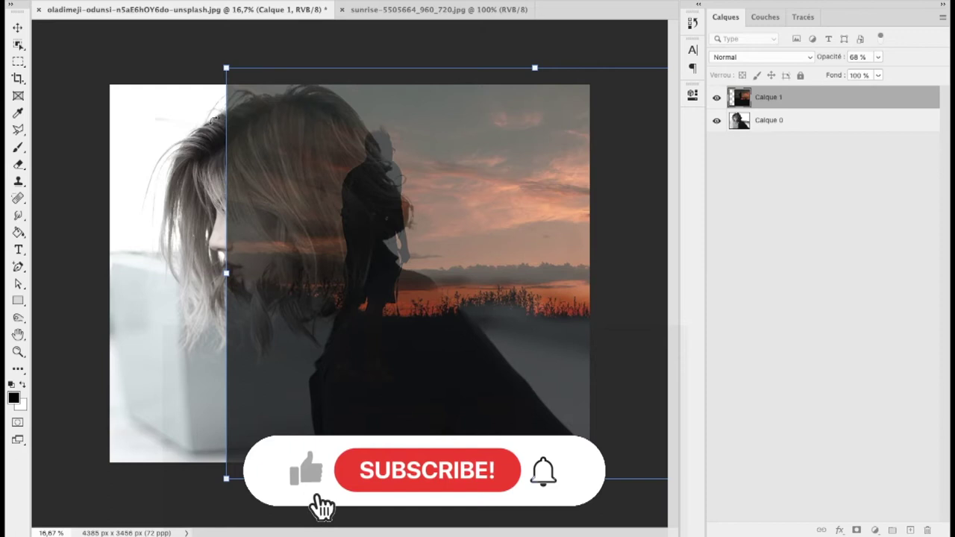
drag(226, 69, 331, 138)
mouse_move(508, 276)
mouse_down()
mouse_move(396, 206)
mouse_move(403, 214)
mouse_up()
- Tilt the sunset slightly and fine-tune its size and position within her head
mouse_move(222, 47)
mouse_down()
mouse_move(186, 56)
mouse_move(158, 108)
mouse_up()
mouse_move(329, 189)
mouse_down()
mouse_move(356, 192)
mouse_move(339, 163)
mouse_up()
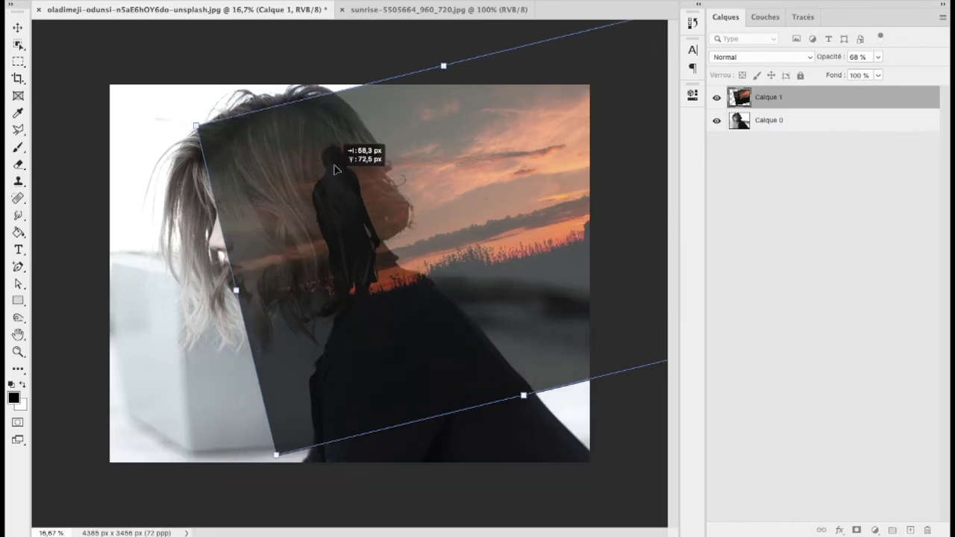
drag(339, 164, 332, 179)
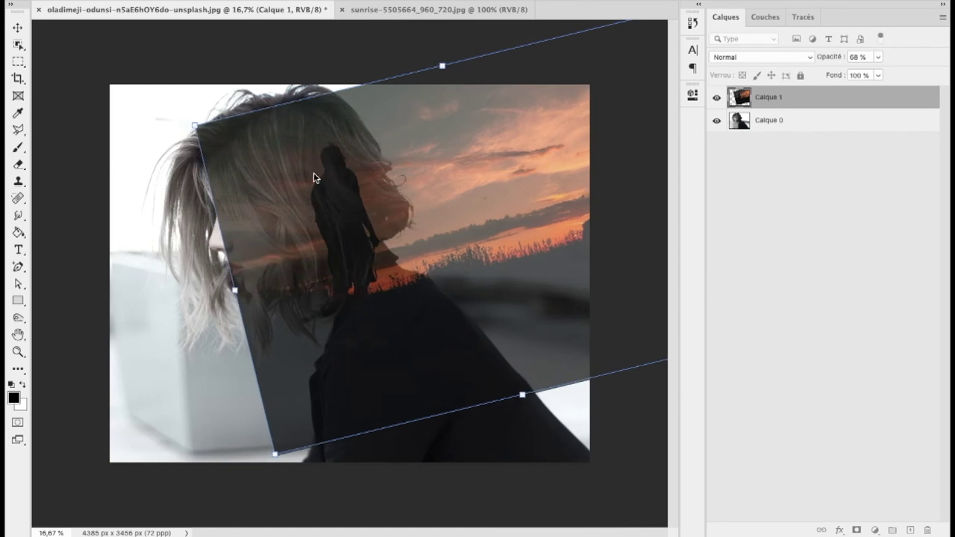
mouse_move(196, 127)
mouse_down()
mouse_move(171, 103)
mouse_move(165, 114)
mouse_up()
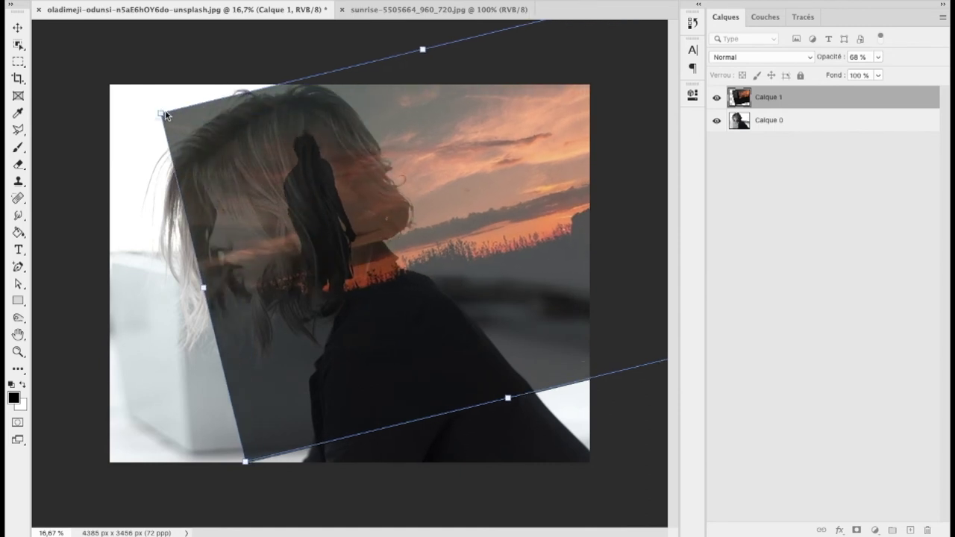
drag(284, 175, 324, 190)
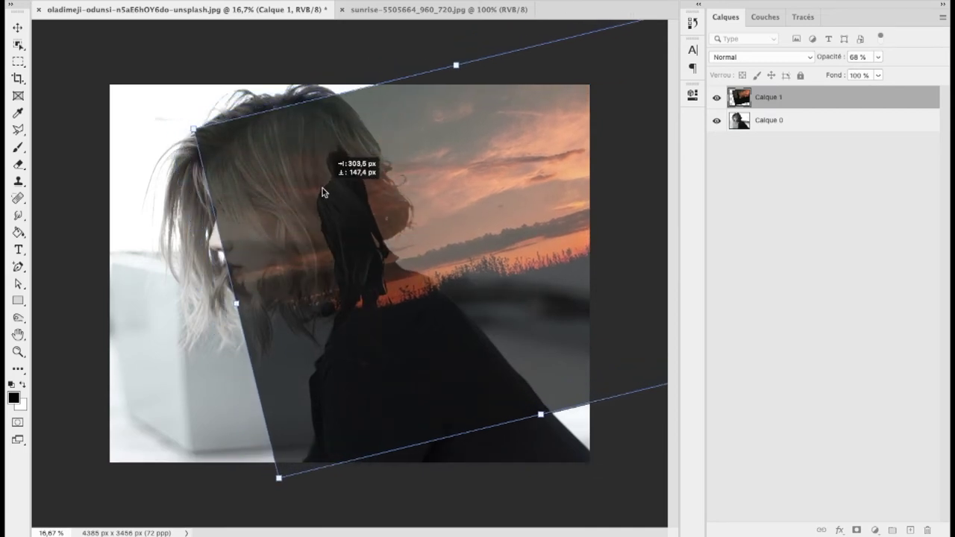
drag(454, 65, 448, 38)
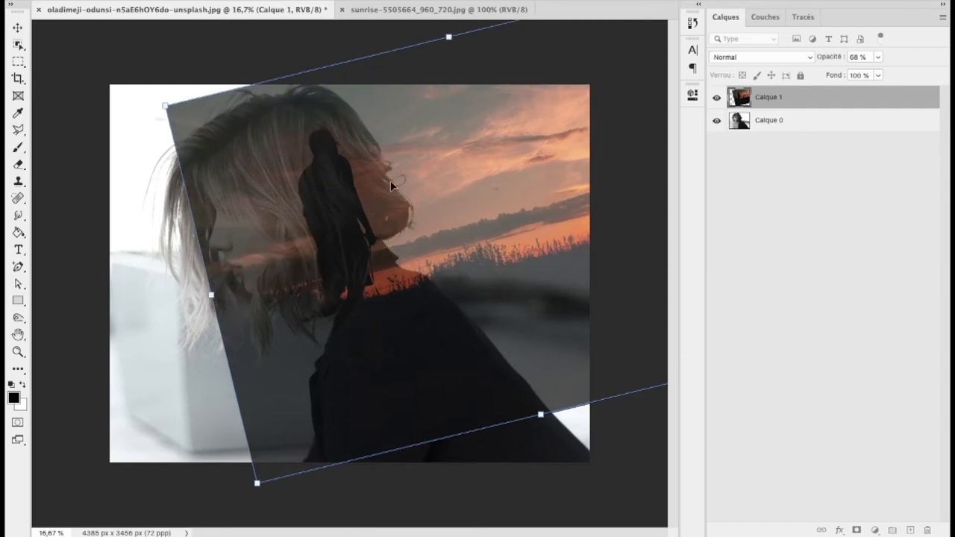
mouse_move(332, 195)
mouse_down()
mouse_move(345, 191)
mouse_move(333, 192)
mouse_up()
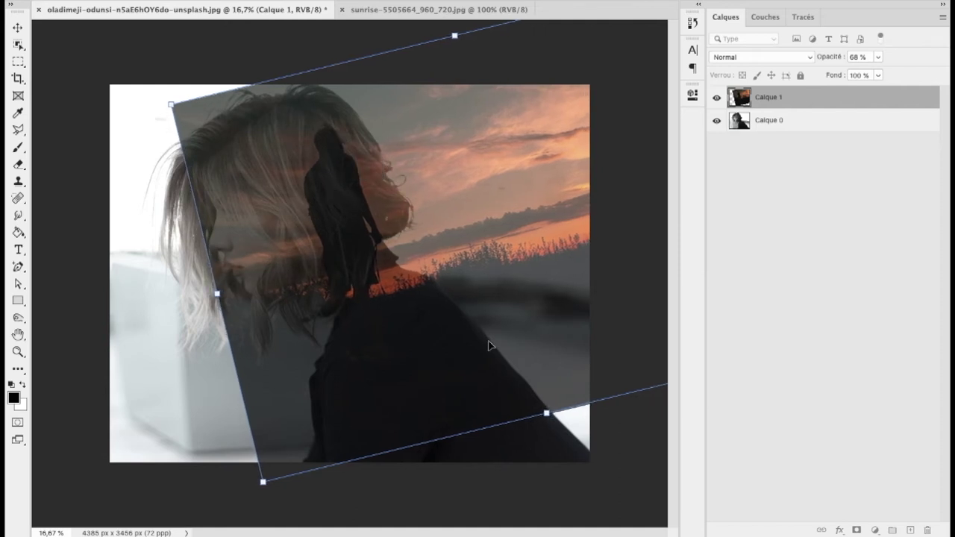
- Commit the transform and raise Calque 1's opacity back to 100%
click(18, 27)
click(879, 57)
drag(879, 74, 922, 76)
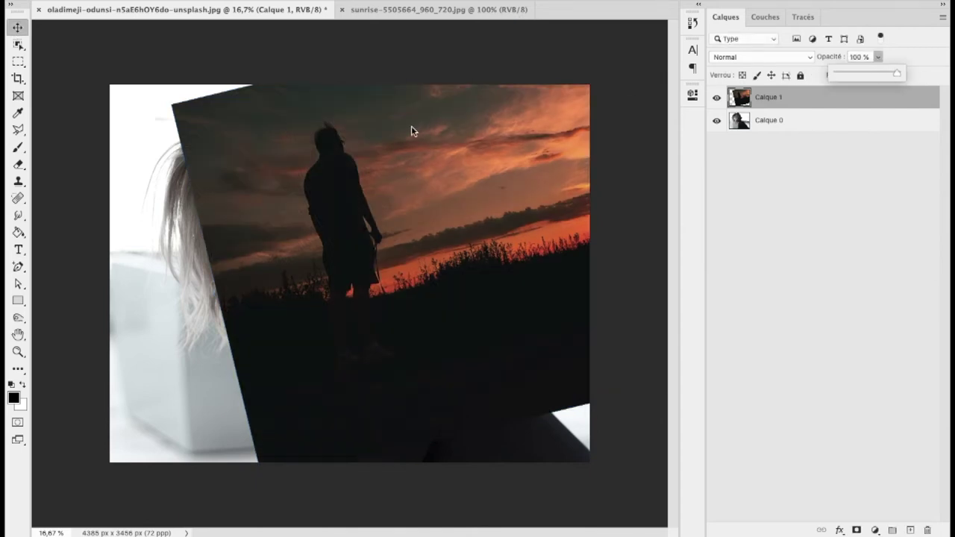
- Hide the sunset and copy the woman's figure from Calque 0 onto new layer Calque 2
click(809, 127)
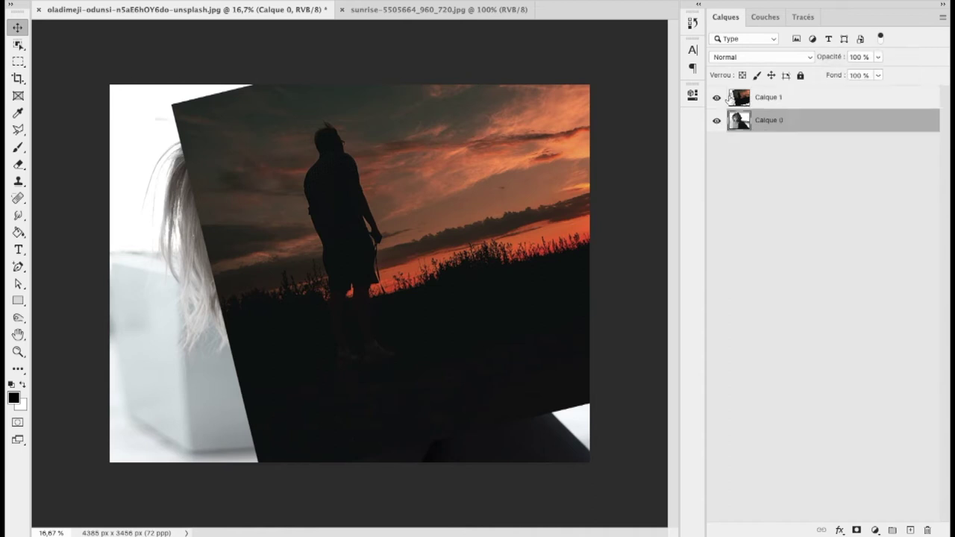
click(717, 100)
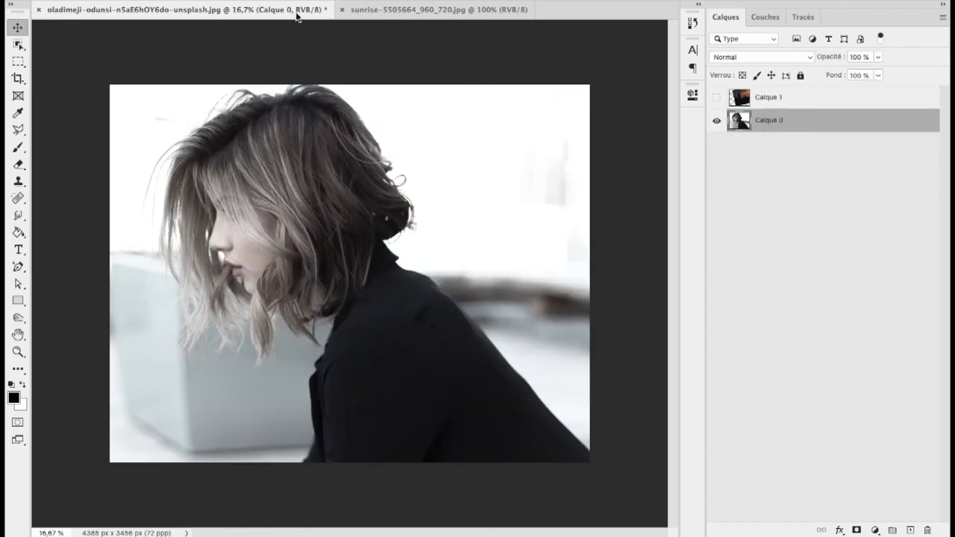
click(18, 45)
mouse_move(140, 71)
mouse_down()
mouse_move(582, 433)
mouse_move(591, 463)
mouse_up()
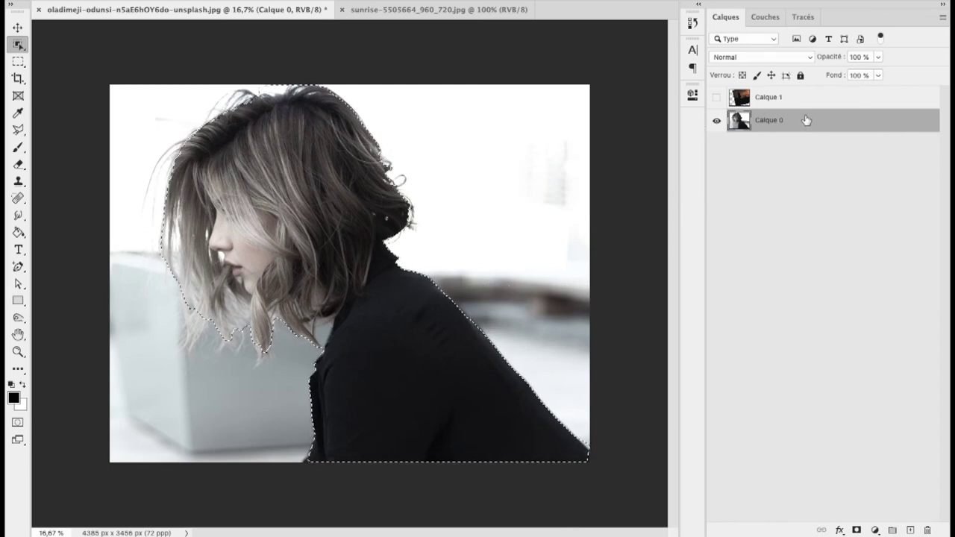
key(ctrl+j)
- Show Calque 1 and clip it to Calque 2 with Créer un masque d'écrêtage
click(716, 98)
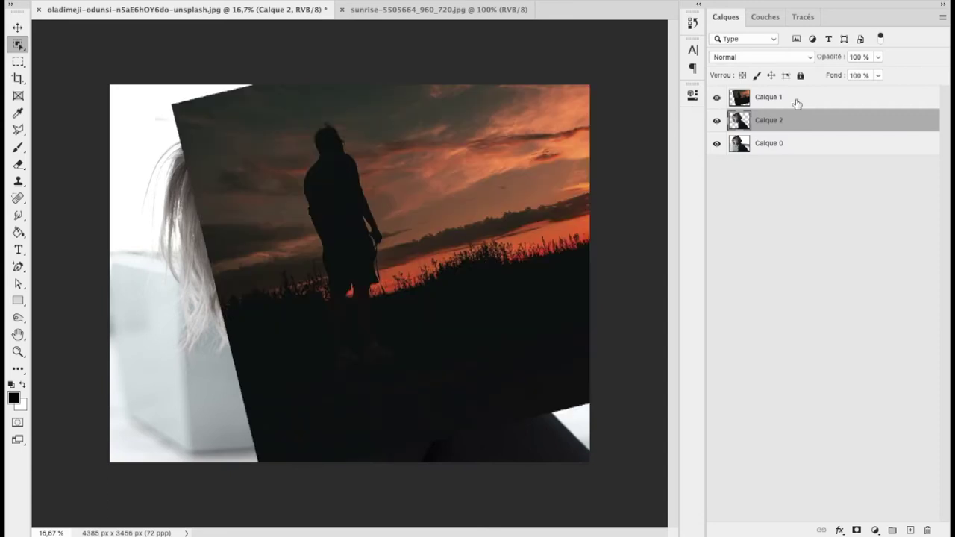
right_click(799, 102)
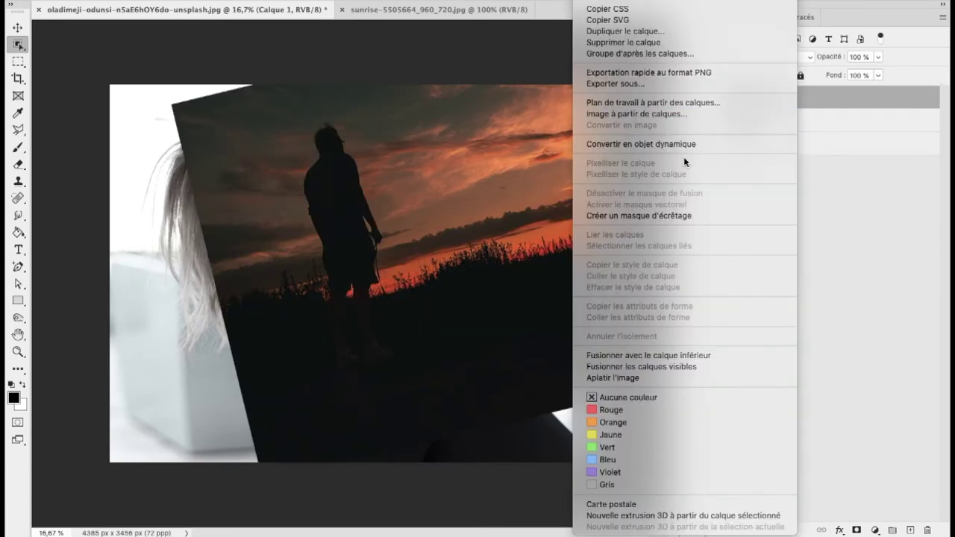
click(668, 214)
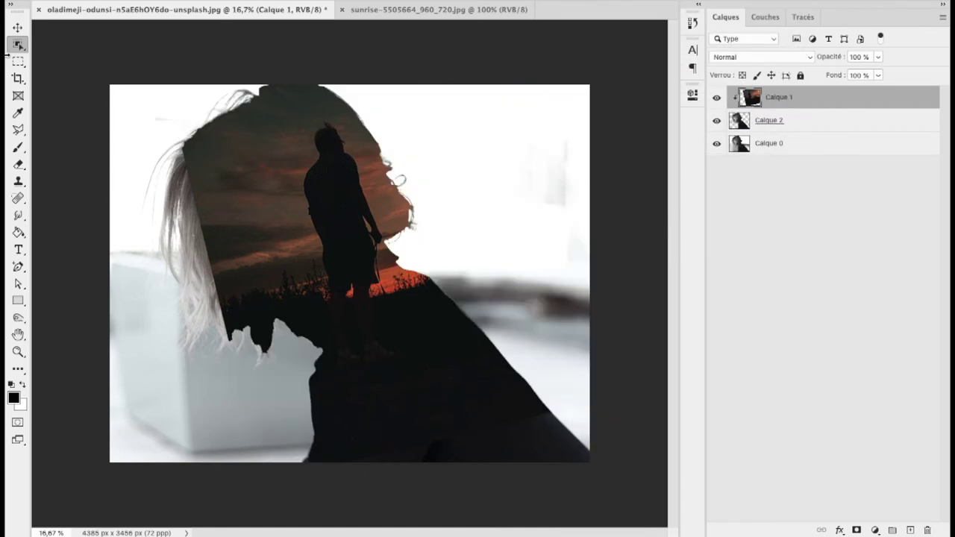
- Try white and black brush strokes along the silhouette's bottom, undoing both
click(18, 147)
click(23, 384)
drag(403, 448, 458, 439)
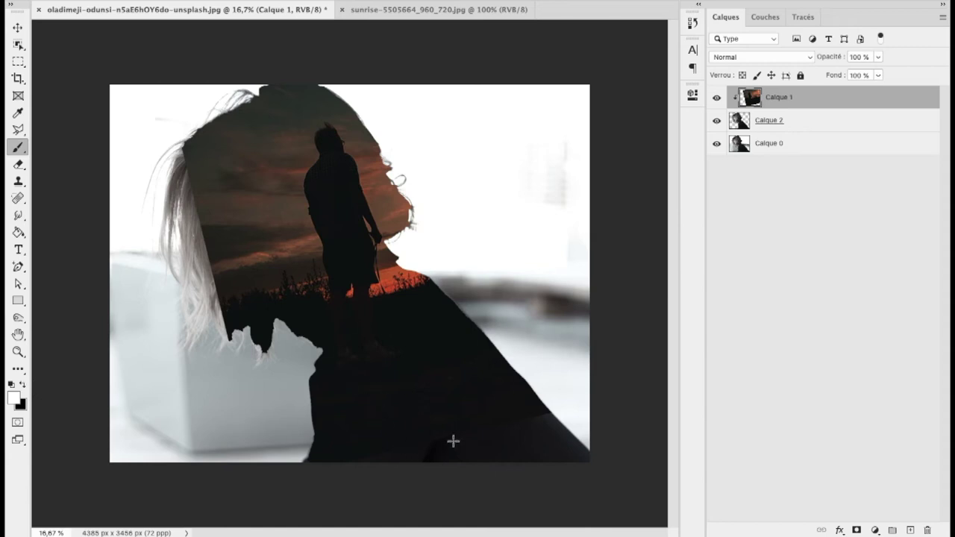
key(ctrl+z)
click(23, 385)
drag(374, 488, 556, 459)
key(ctrl+z)
- Add a mask to Calque 1 and paint black to reveal her face, forehead hair, chin and neck
click(857, 529)
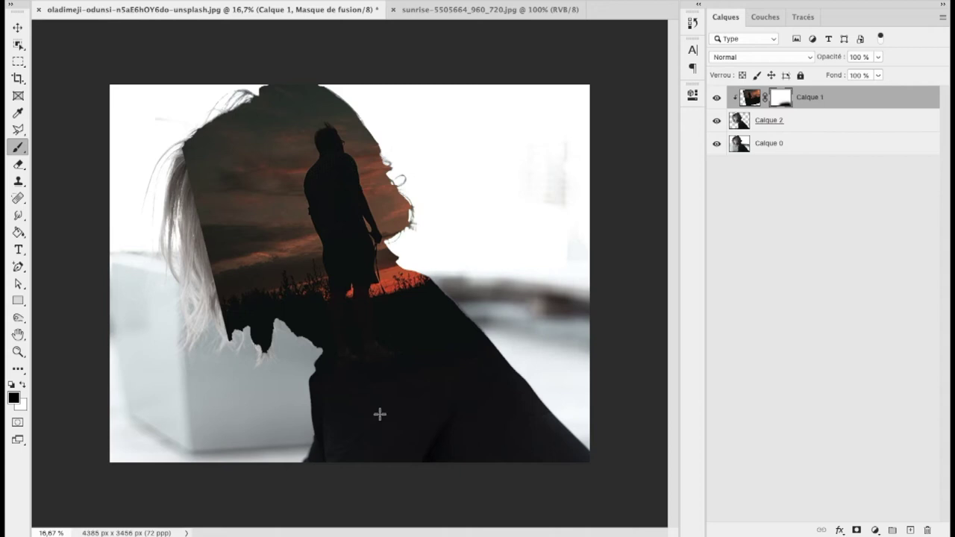
mouse_move(138, 235)
mouse_down()
mouse_move(224, 224)
mouse_move(261, 343)
mouse_move(230, 364)
mouse_move(255, 361)
mouse_up()
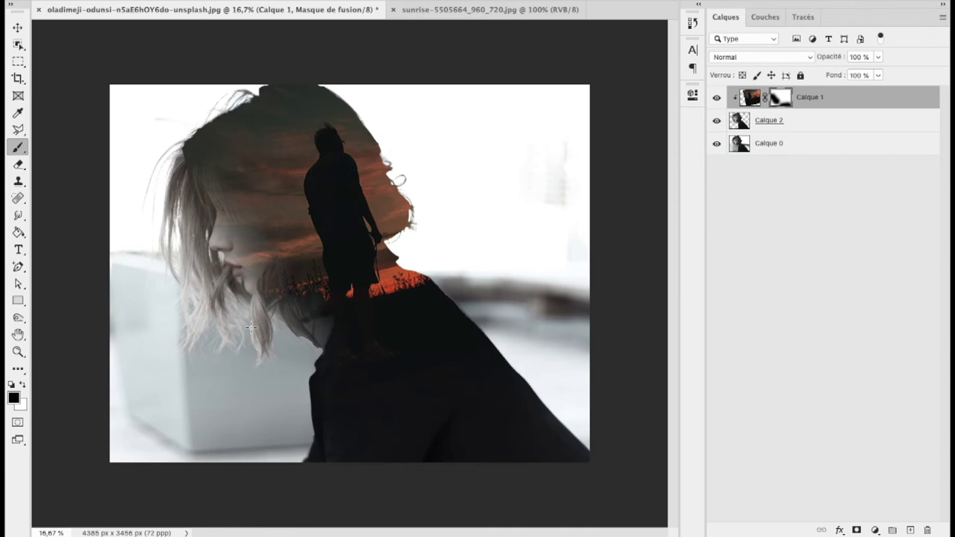
key(ctrl+z)
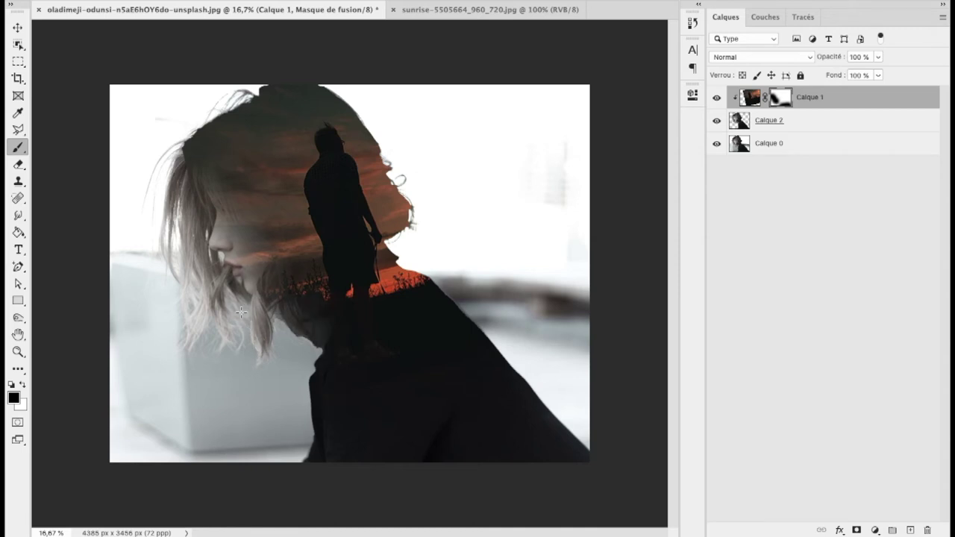
mouse_move(196, 128)
mouse_down()
mouse_move(224, 217)
mouse_move(208, 224)
mouse_up()
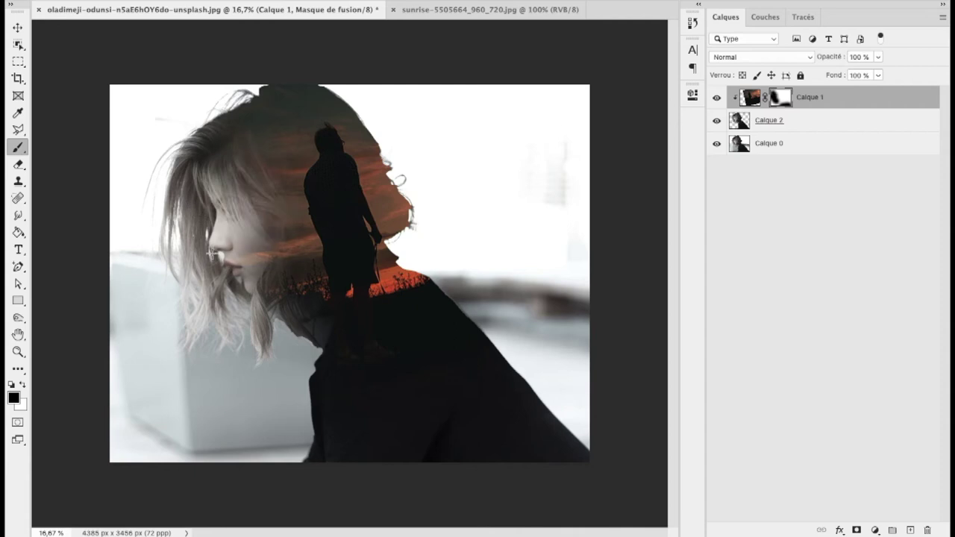
click(264, 326)
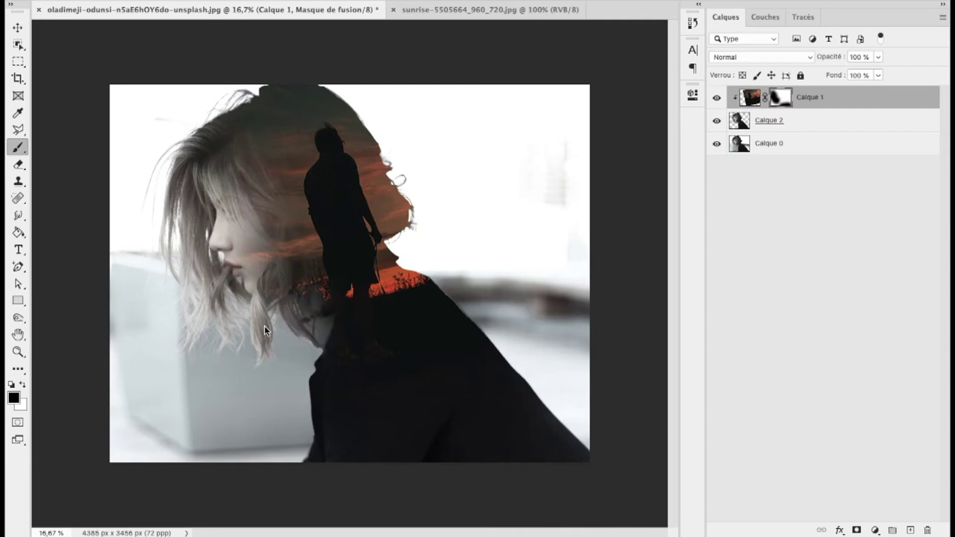
click(289, 344)
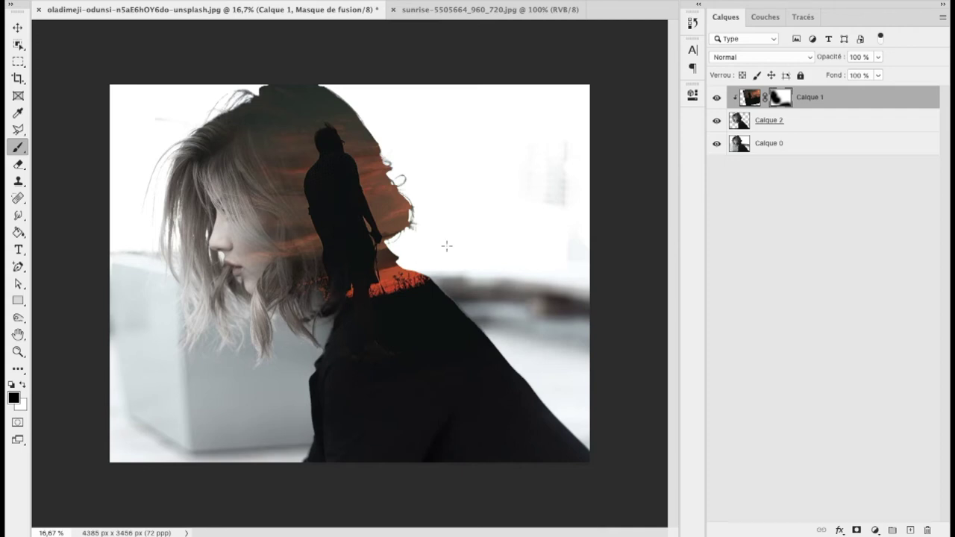
click(780, 121)
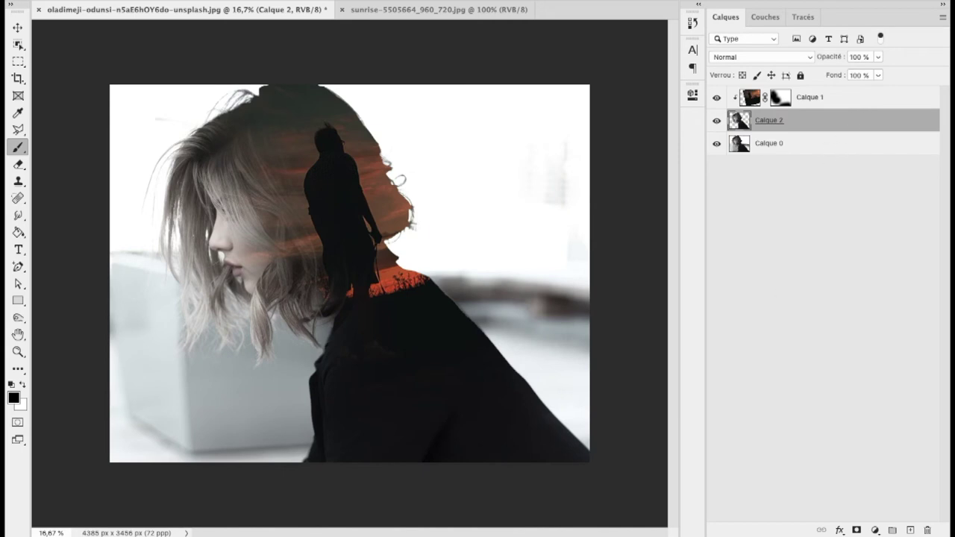
- Add a black (000000) Couleur unie fill layer, Fond 1, above Calque 2 and target its mask
click(876, 530)
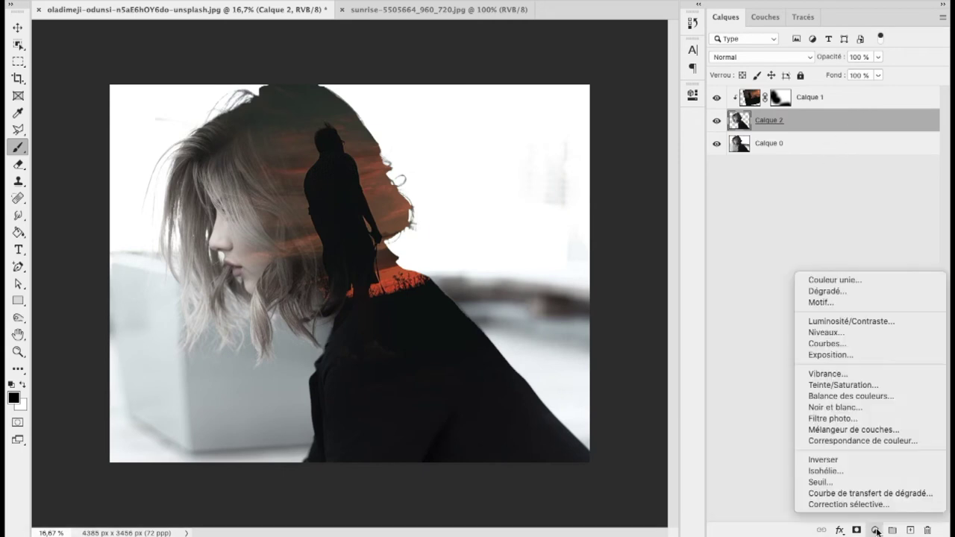
click(848, 281)
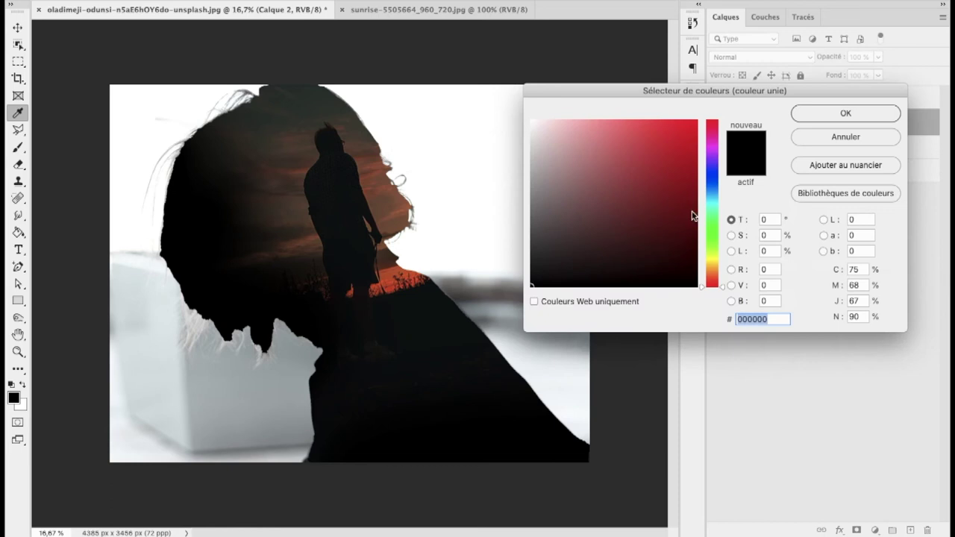
click(848, 113)
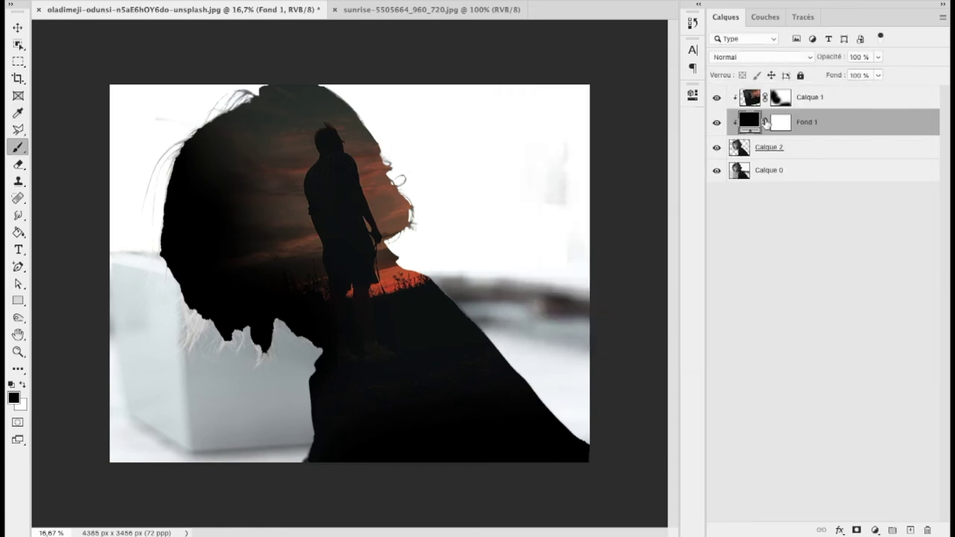
click(779, 122)
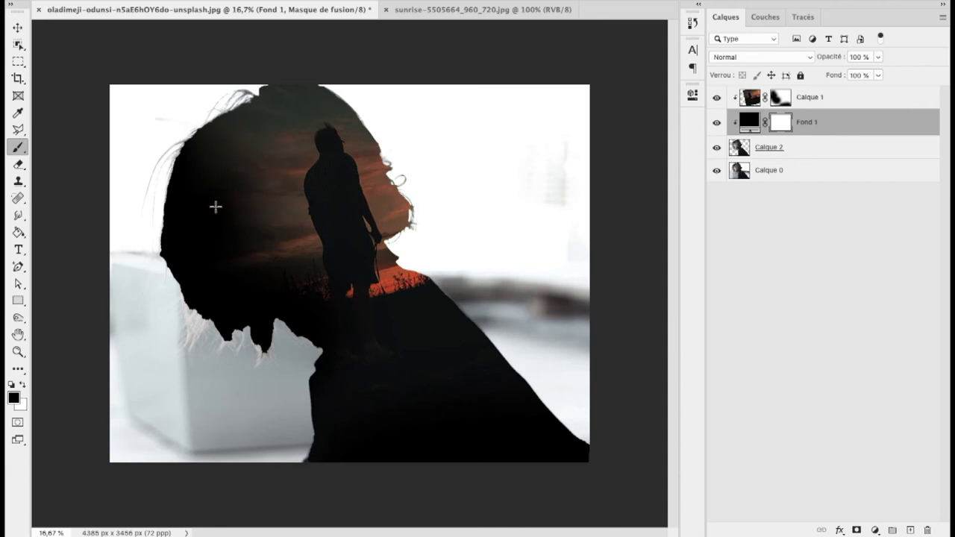
- Paint Fond 1's mask black to reveal the woman's face, hair, forehead and neck
mouse_move(212, 171)
mouse_down()
mouse_move(160, 238)
mouse_move(228, 343)
mouse_up()
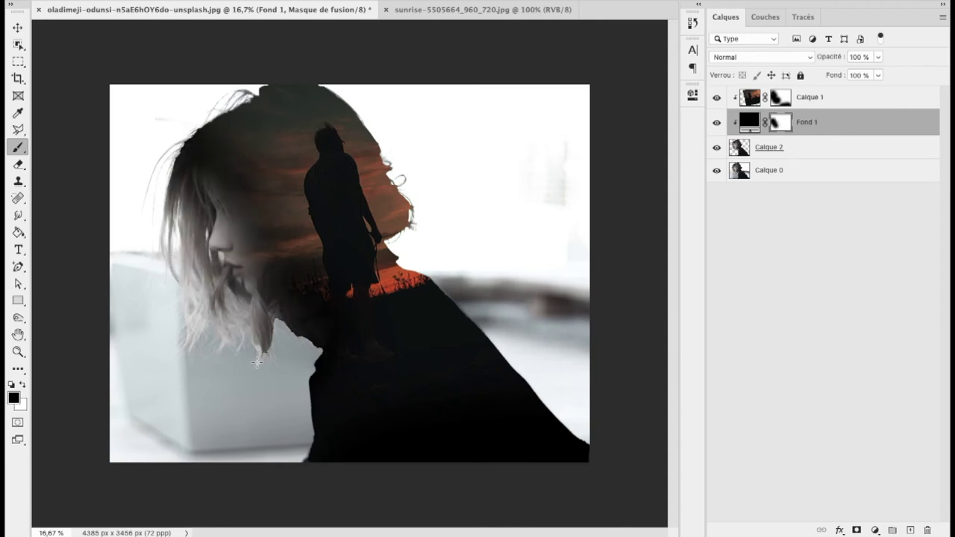
drag(159, 192, 163, 195)
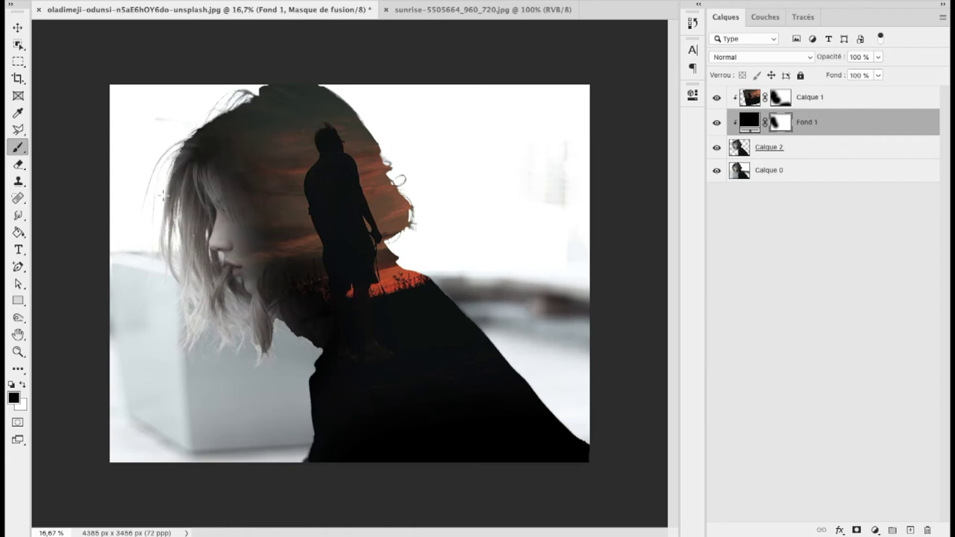
click(217, 227)
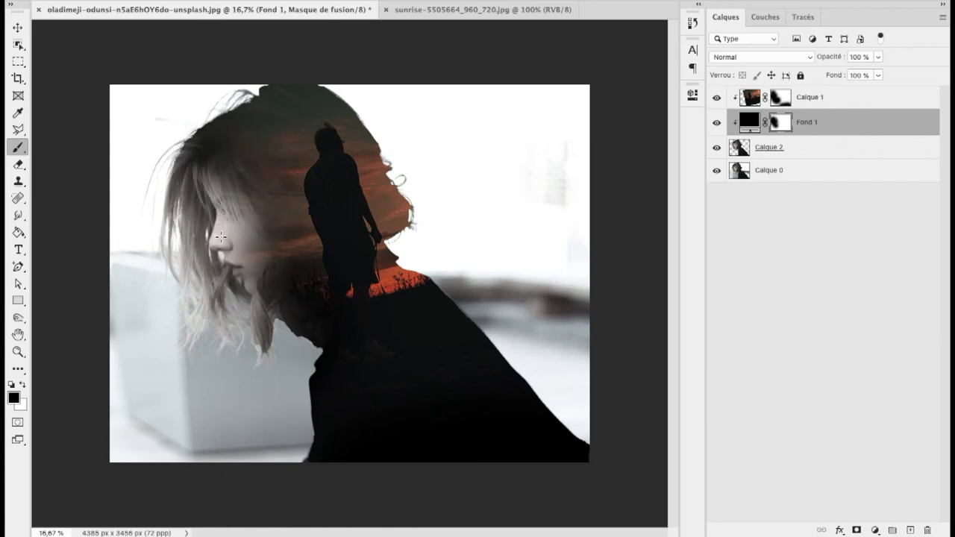
click(259, 321)
click(301, 341)
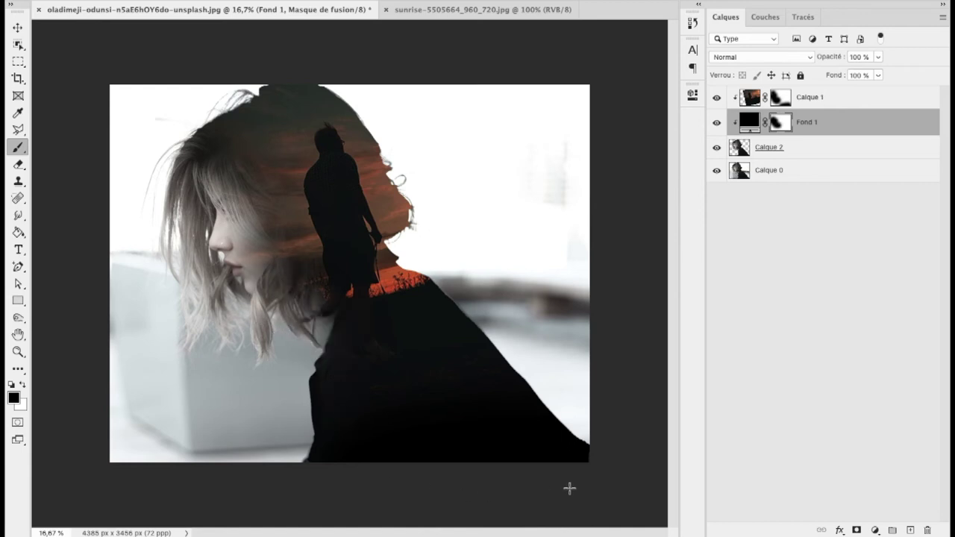
- Adjust the brush settings and touch up the mask at the coat's bottom-right corner
right_click(537, 430)
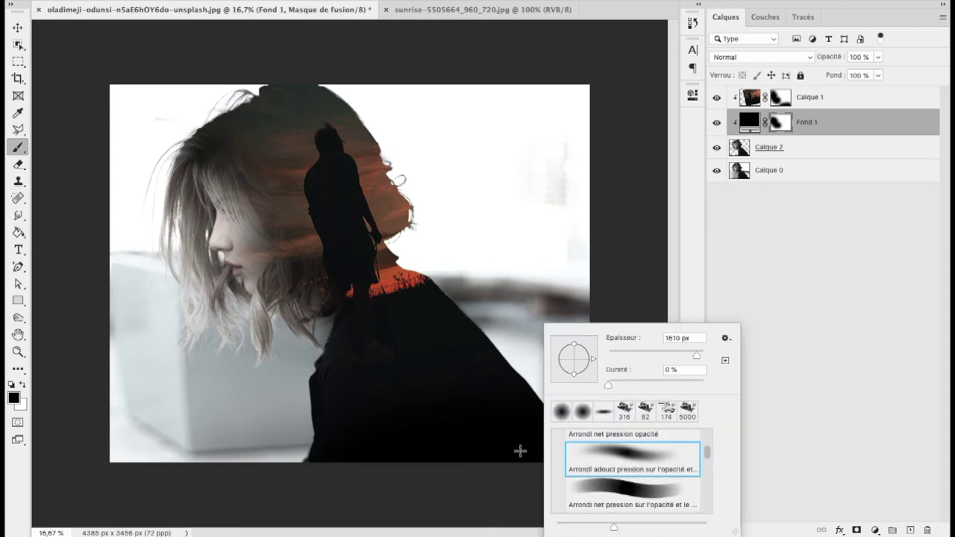
click(298, 486)
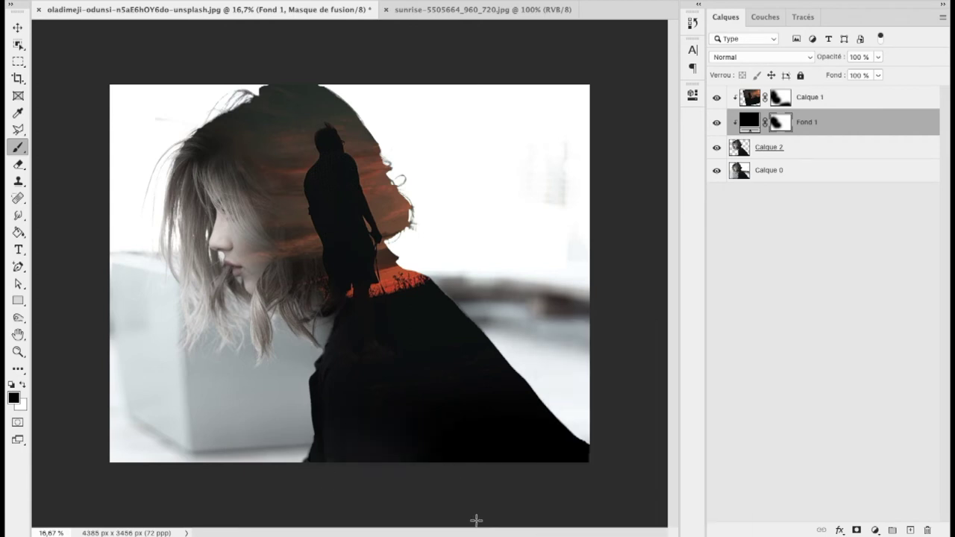
click(570, 520)
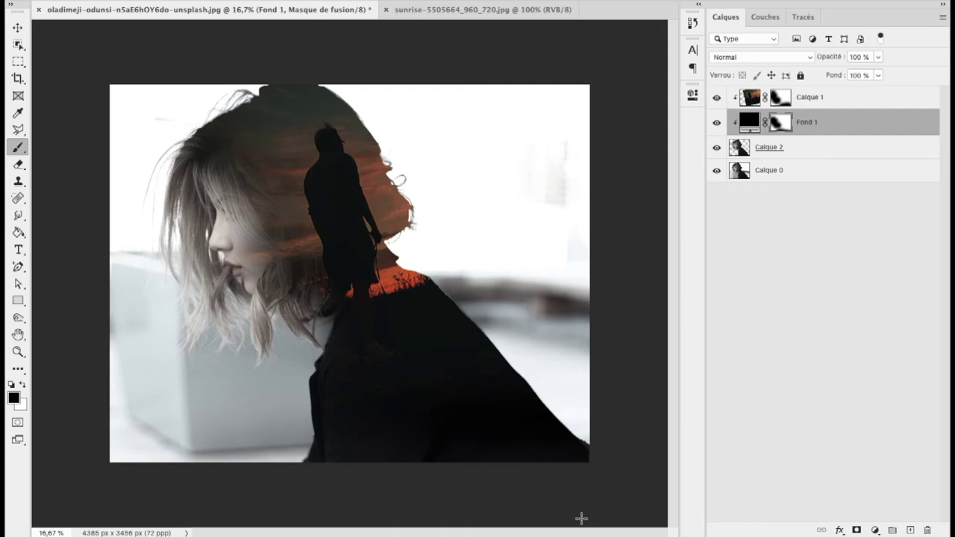
click(574, 475)
click(597, 475)
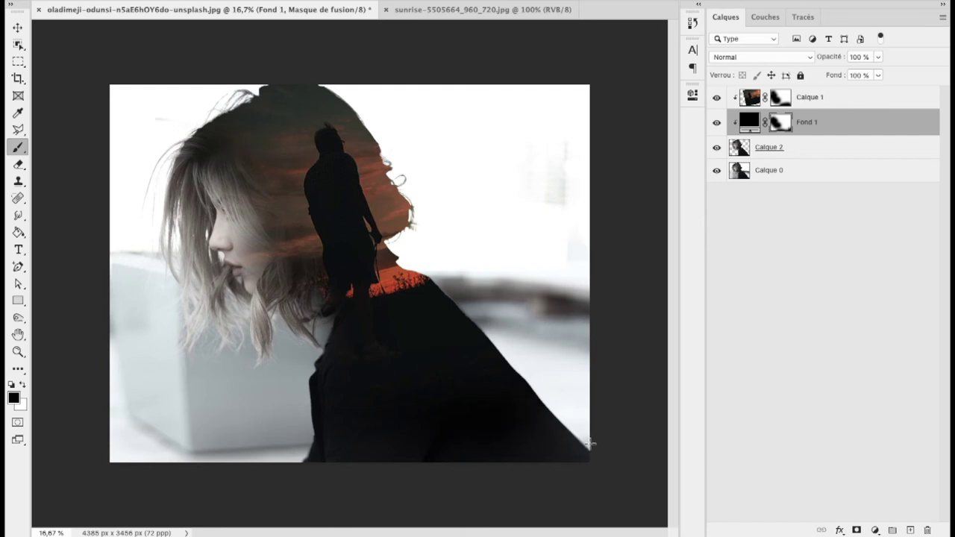
click(512, 481)
click(486, 467)
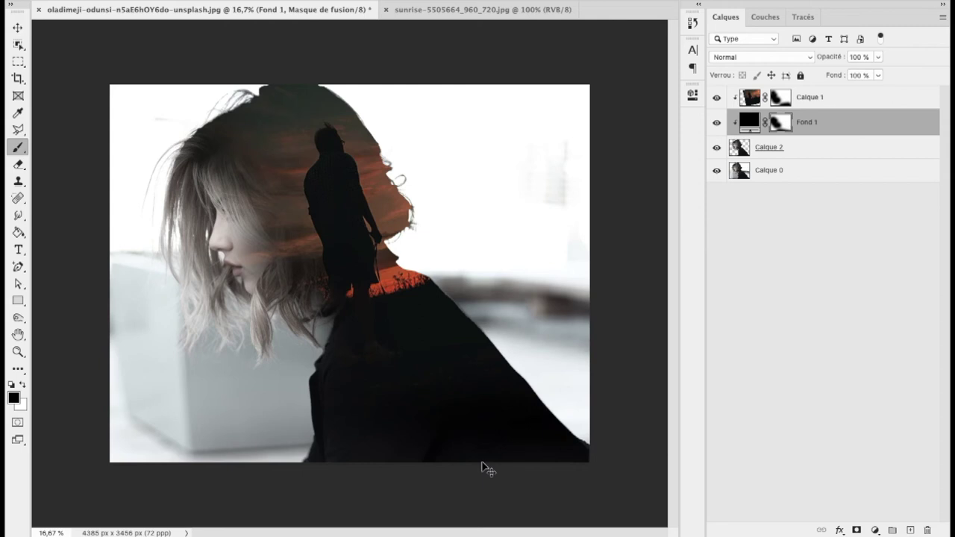
key(ctrl+z)
key(ctrl+z)
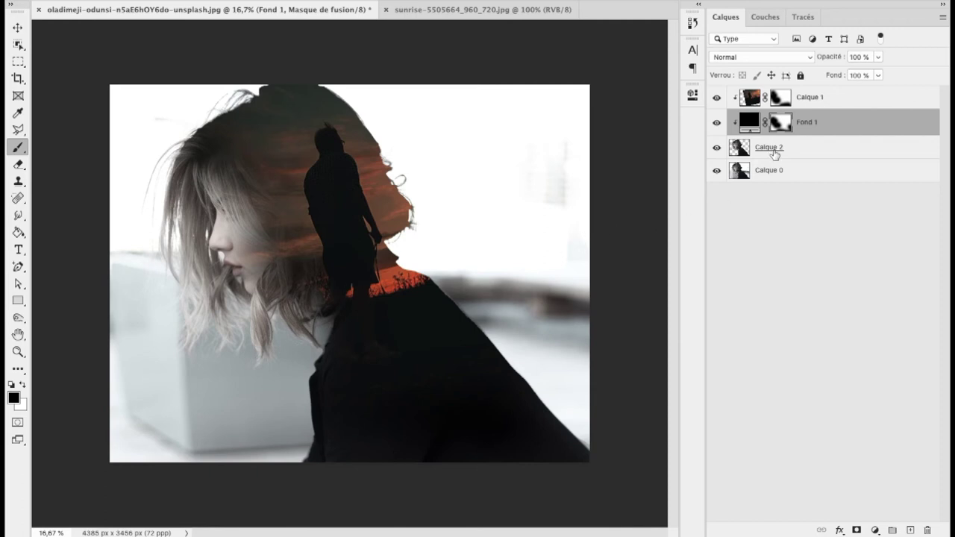
- Try lowering Fond 1's opacity, then restore it to 100%
click(878, 57)
drag(863, 72, 877, 75)
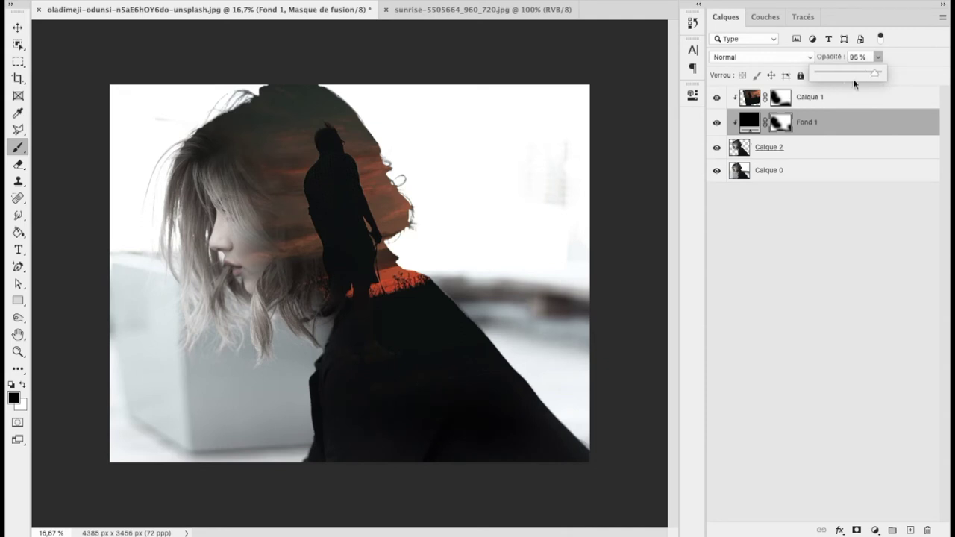
drag(875, 74, 885, 74)
- Lower sunset layer Calque 1's opacity to 86%, keeping Normal blend mode
click(821, 100)
click(878, 57)
drag(866, 72, 854, 75)
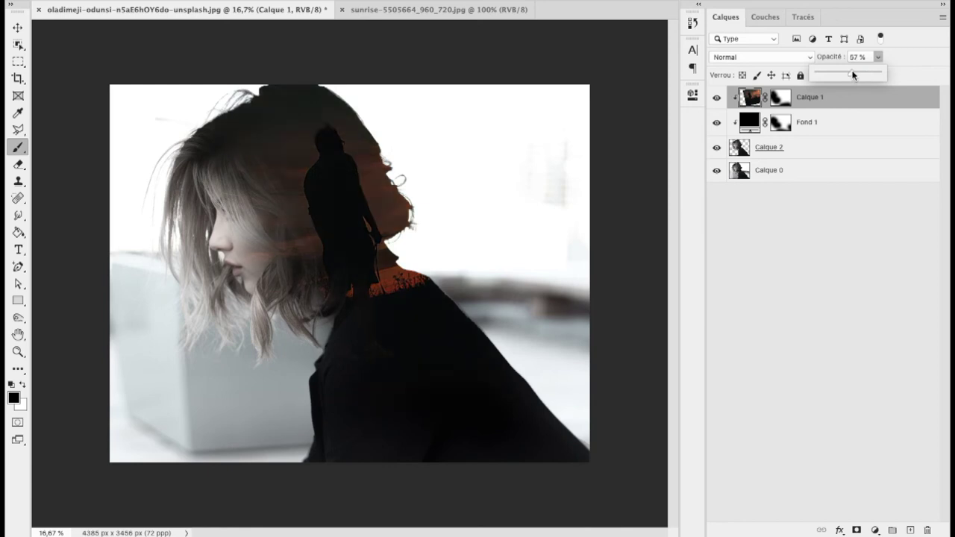
drag(861, 71, 852, 72)
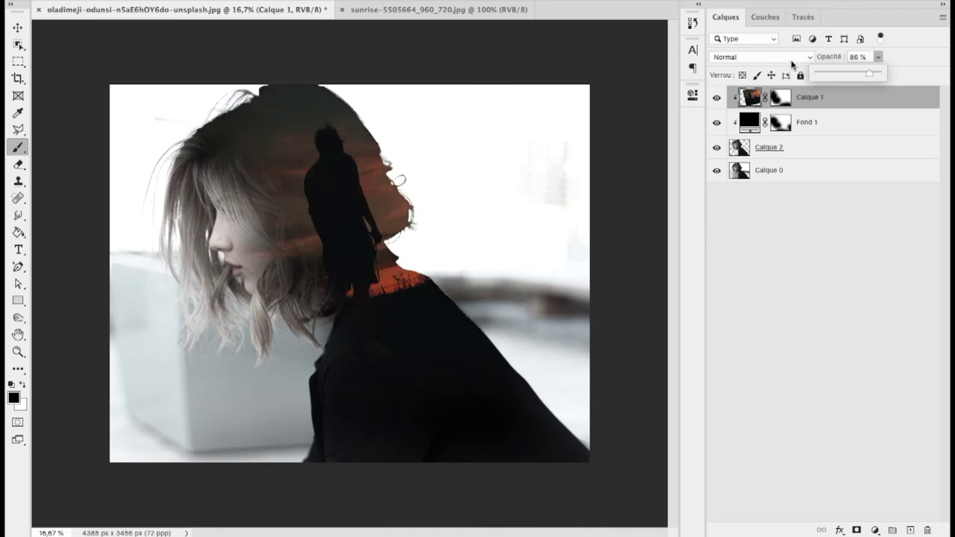
click(790, 54)
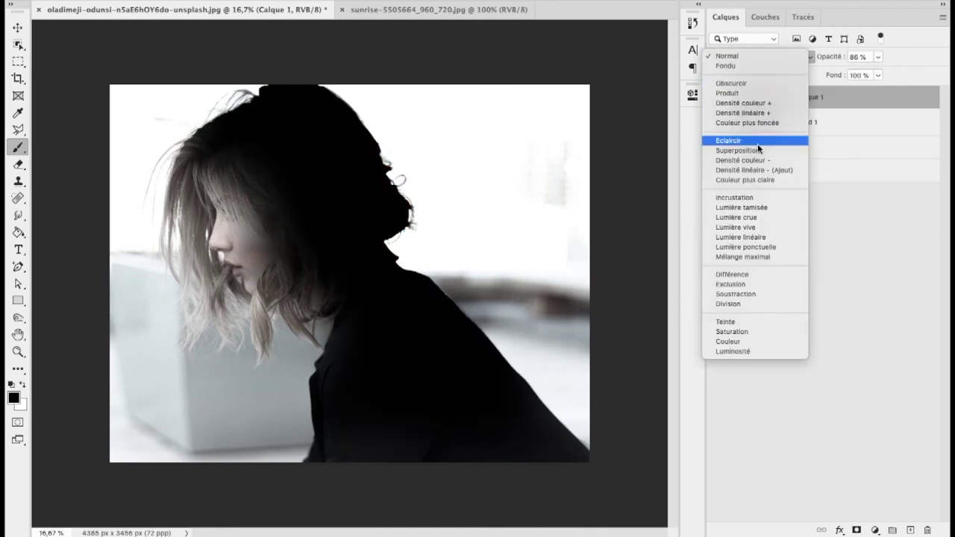
click(840, 130)
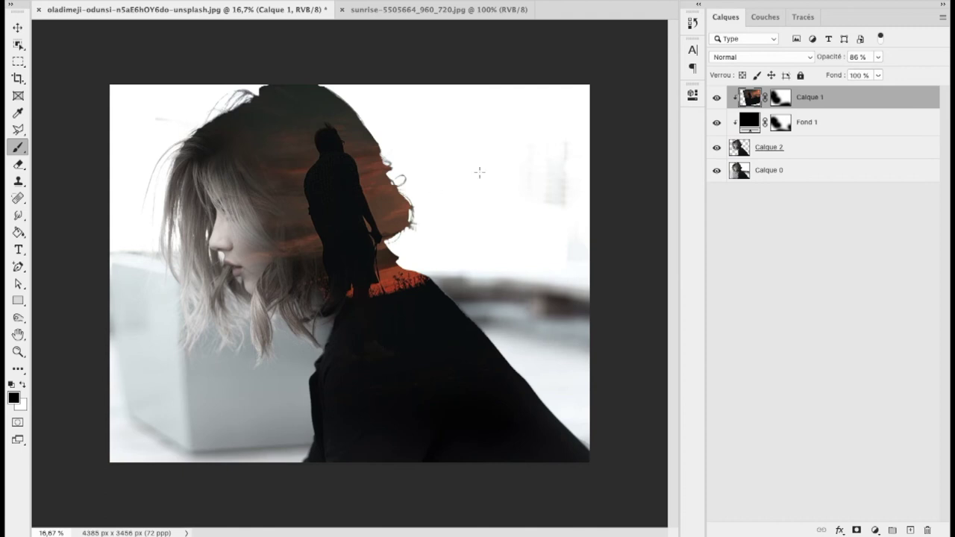
- Add a Luminosité/Contraste layer clipped to Calque 1 with brightness 7 and contrast -50
click(874, 530)
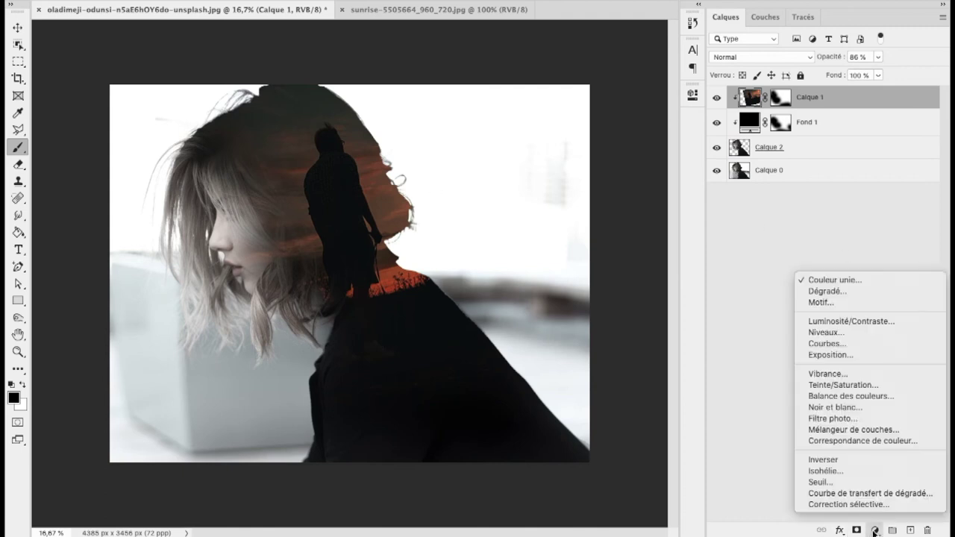
click(848, 322)
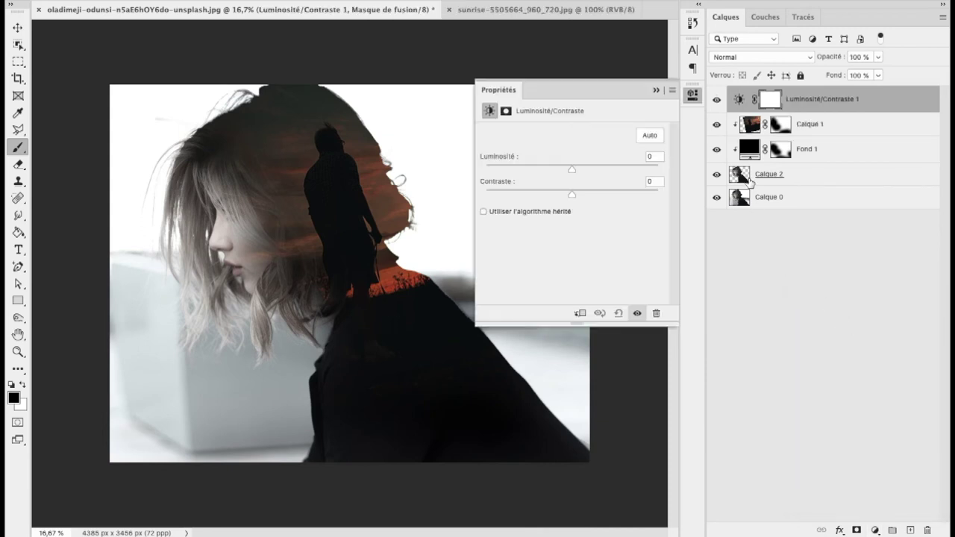
click(580, 313)
mouse_move(554, 167)
mouse_down()
mouse_move(544, 165)
mouse_move(579, 173)
mouse_up()
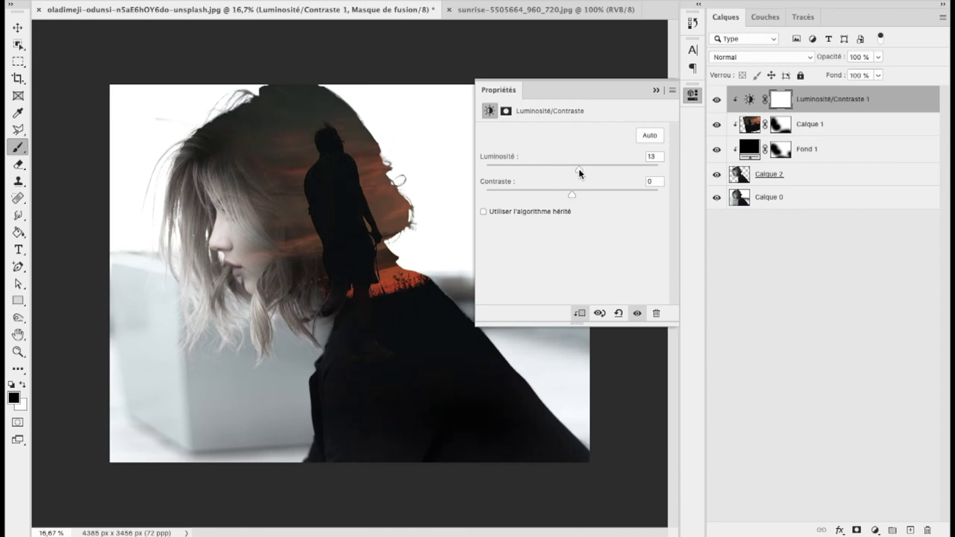
mouse_move(577, 169)
mouse_down()
mouse_move(533, 194)
mouse_move(485, 194)
mouse_up()
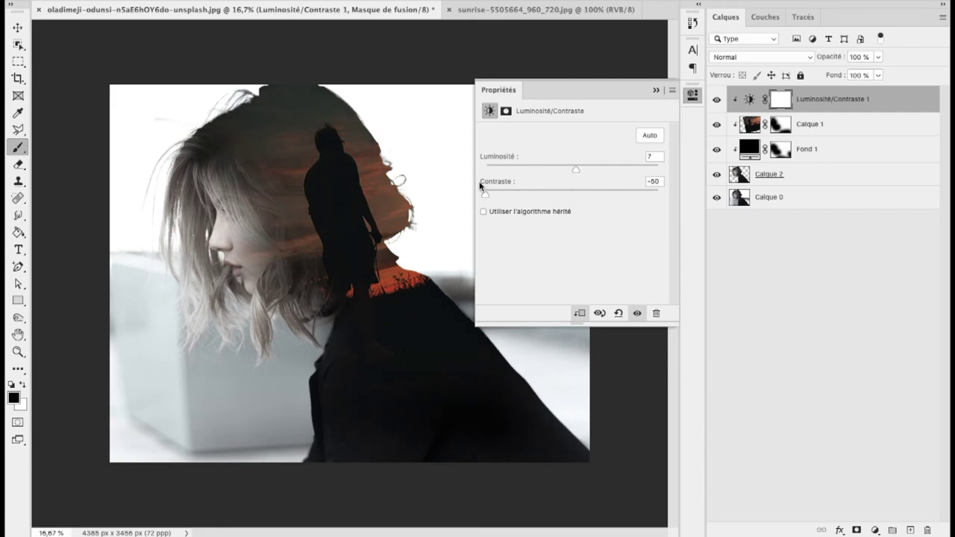
click(655, 90)
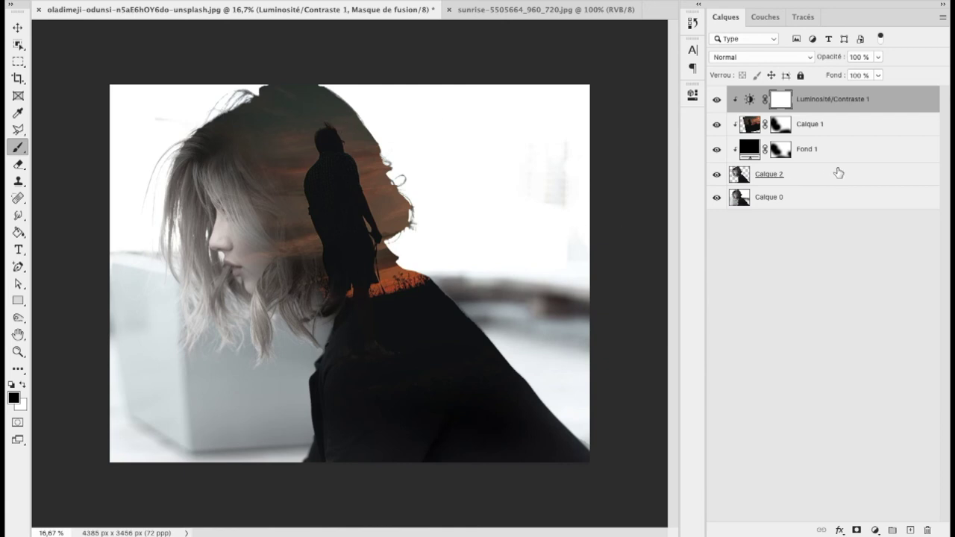
- On Calque 1's mask, paint more sunset along the hair edge, undoing one bad stroke
click(784, 127)
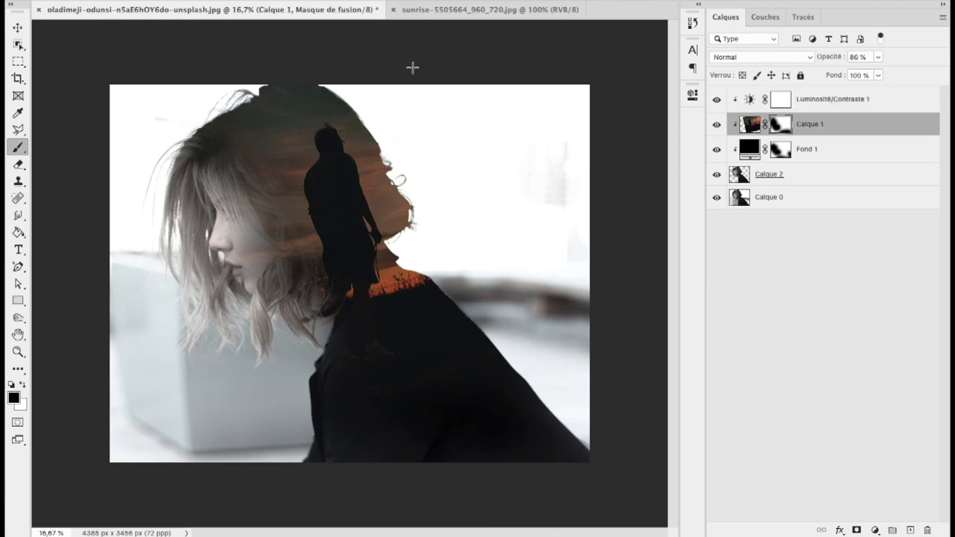
drag(461, 136, 469, 177)
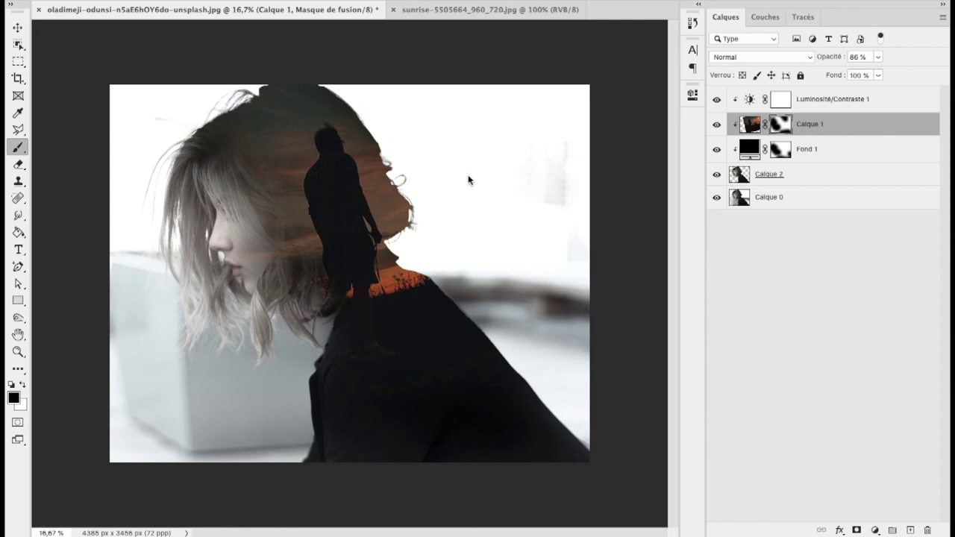
drag(435, 134, 455, 202)
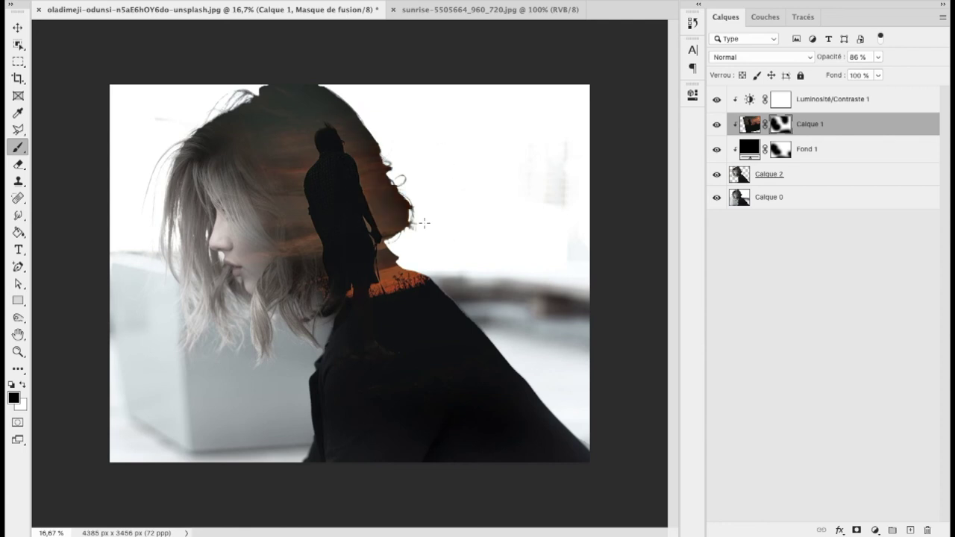
drag(455, 248, 459, 258)
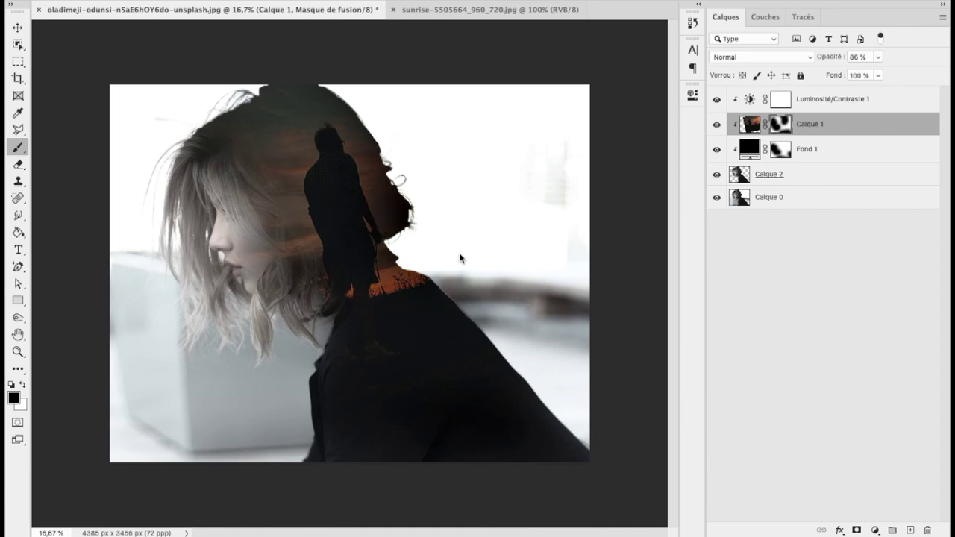
key(ctrl+z)
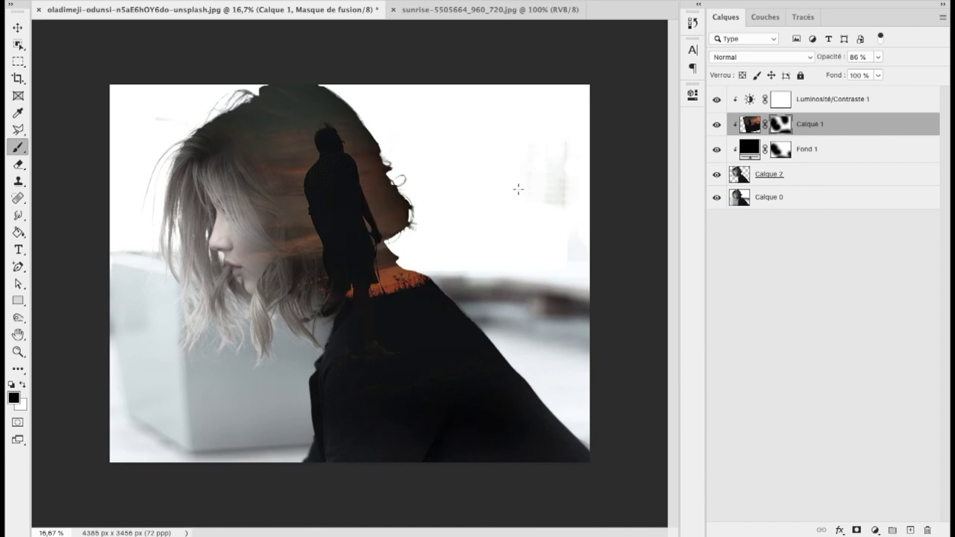
drag(532, 229, 440, 240)
- Shrink the soft brush and try a neck-to-hair mask stroke, then undo it
right_click(410, 246)
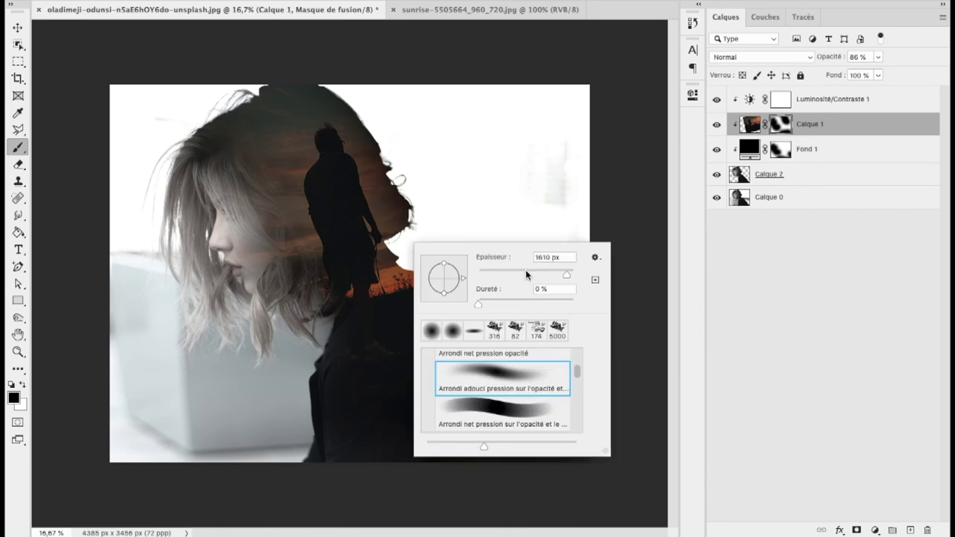
click(458, 199)
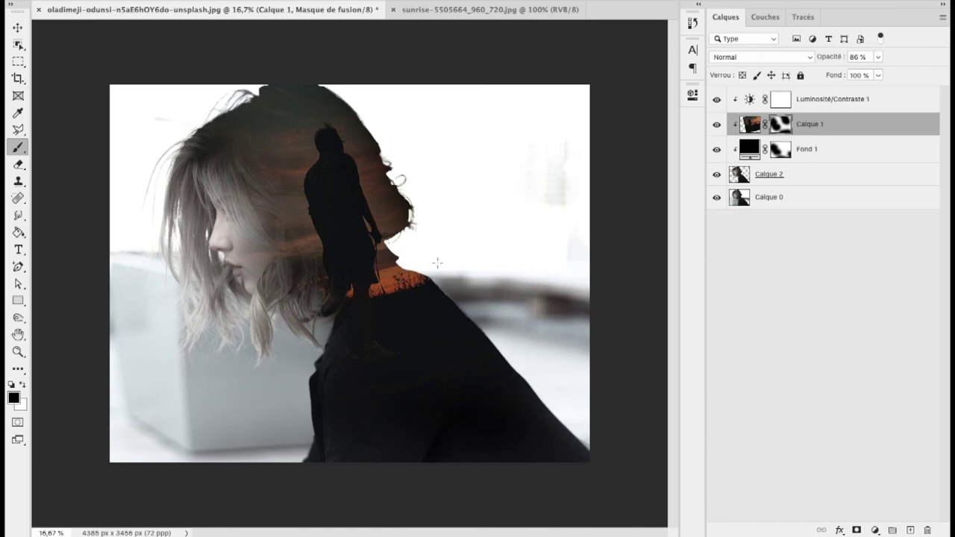
right_click(437, 262)
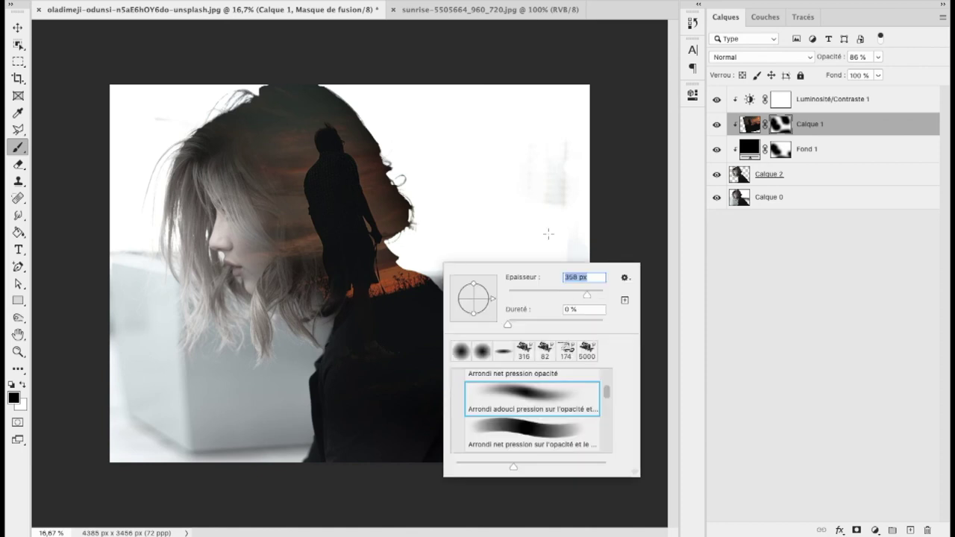
click(499, 198)
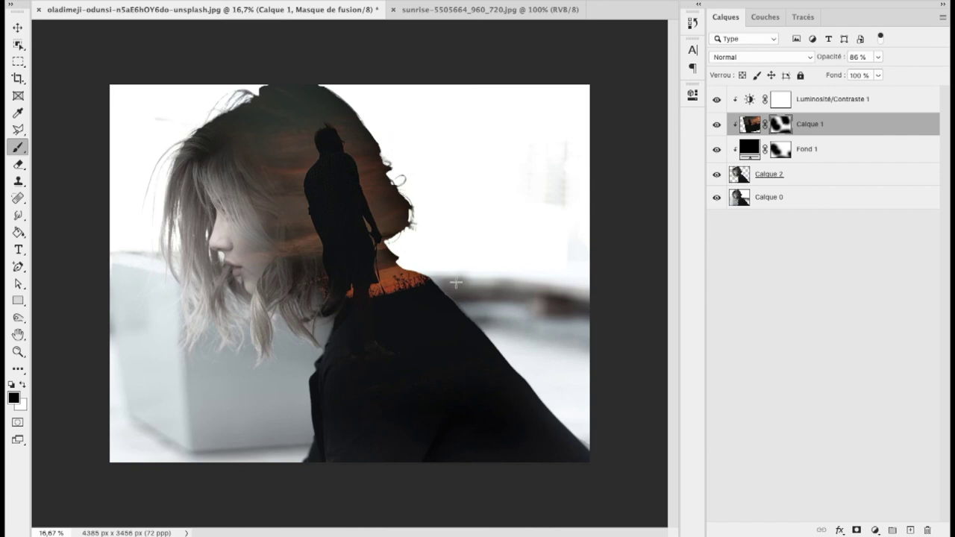
mouse_move(401, 260)
mouse_down()
mouse_move(385, 243)
mouse_move(403, 192)
mouse_up()
key(ctrl+z)
- With a larger brush, blend the sunset into the neck, top of the head and right hair edge
right_click(403, 191)
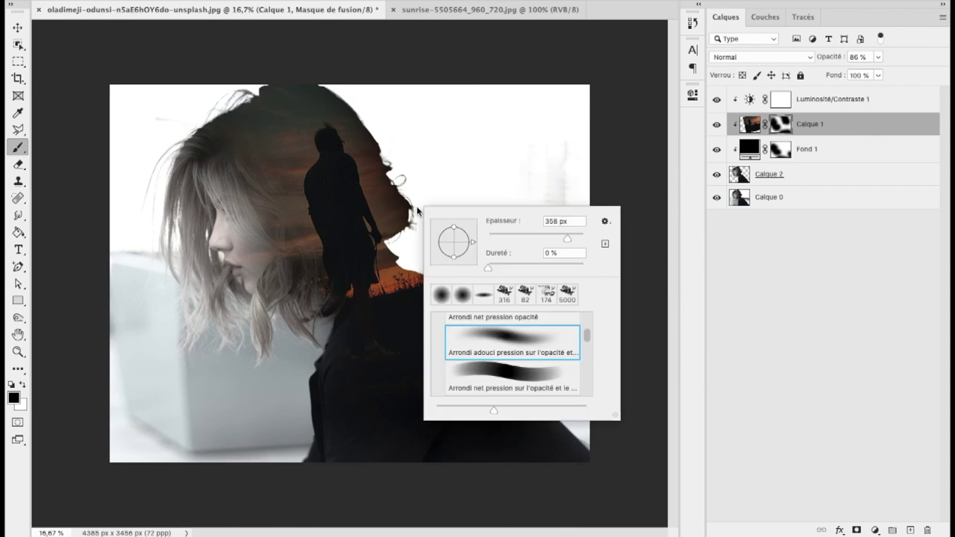
click(576, 141)
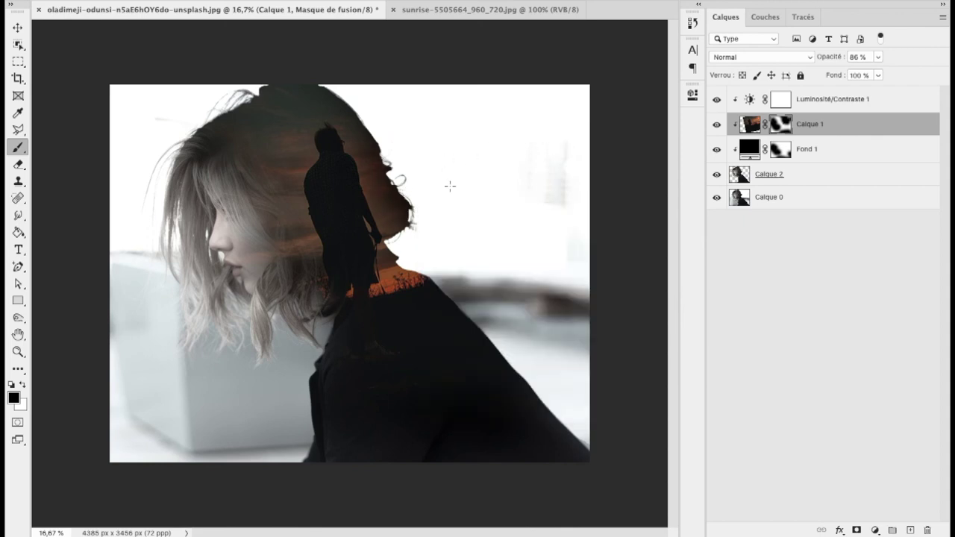
click(431, 254)
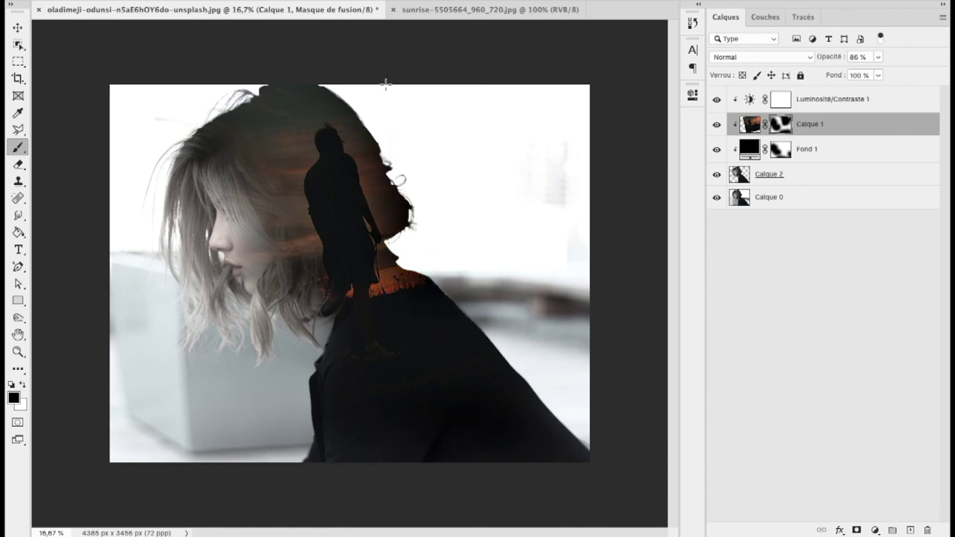
click(326, 48)
click(258, 47)
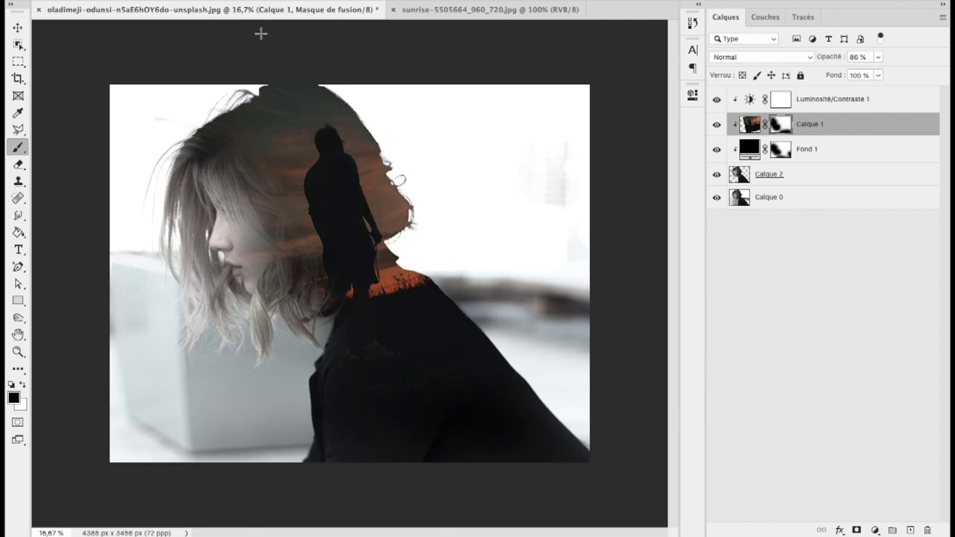
mouse_move(225, 54)
mouse_down()
mouse_move(397, 90)
mouse_move(439, 152)
mouse_up()
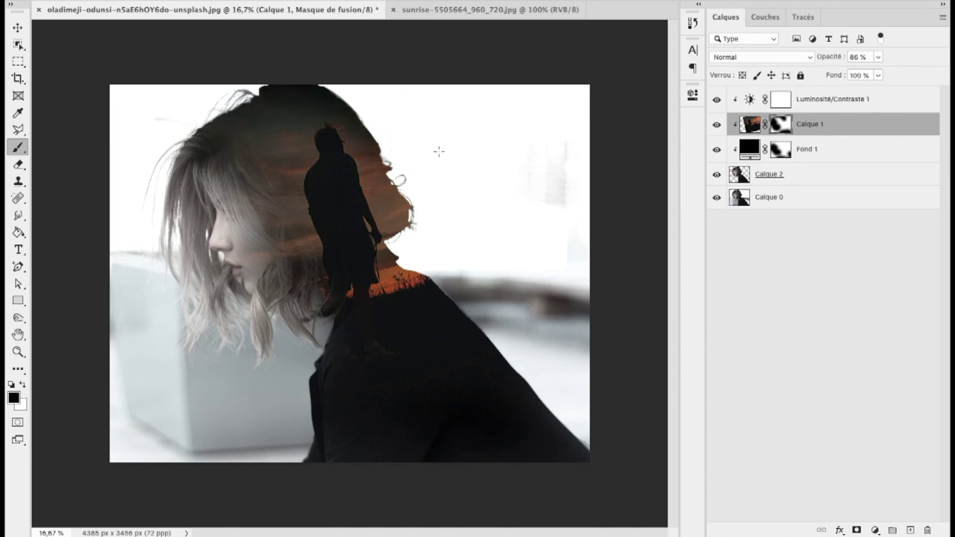
mouse_move(467, 203)
mouse_down()
mouse_move(456, 229)
mouse_move(439, 160)
mouse_move(465, 233)
mouse_move(446, 247)
mouse_up()
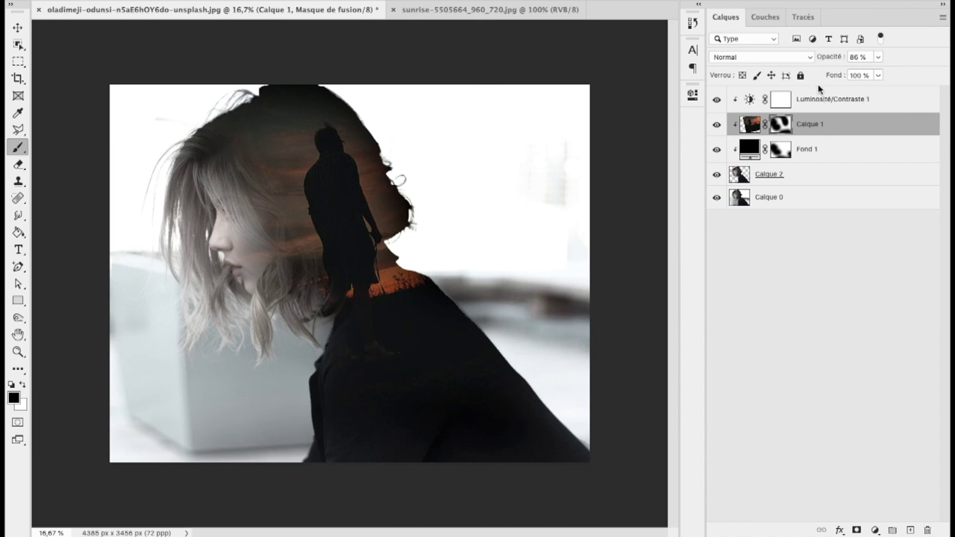
- Set Calque 1's opacity to 100%
click(878, 57)
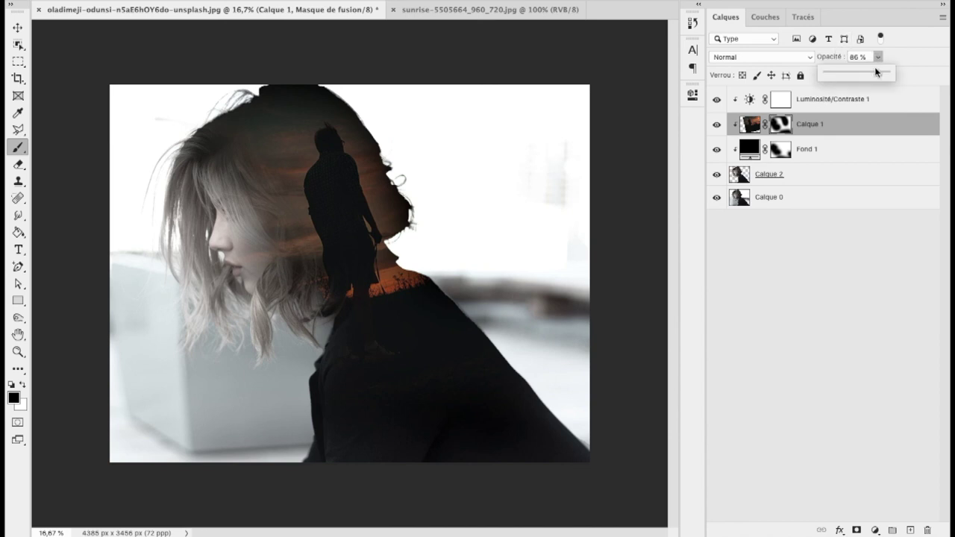
mouse_move(871, 70)
mouse_down()
mouse_move(849, 75)
mouse_move(881, 76)
mouse_up()
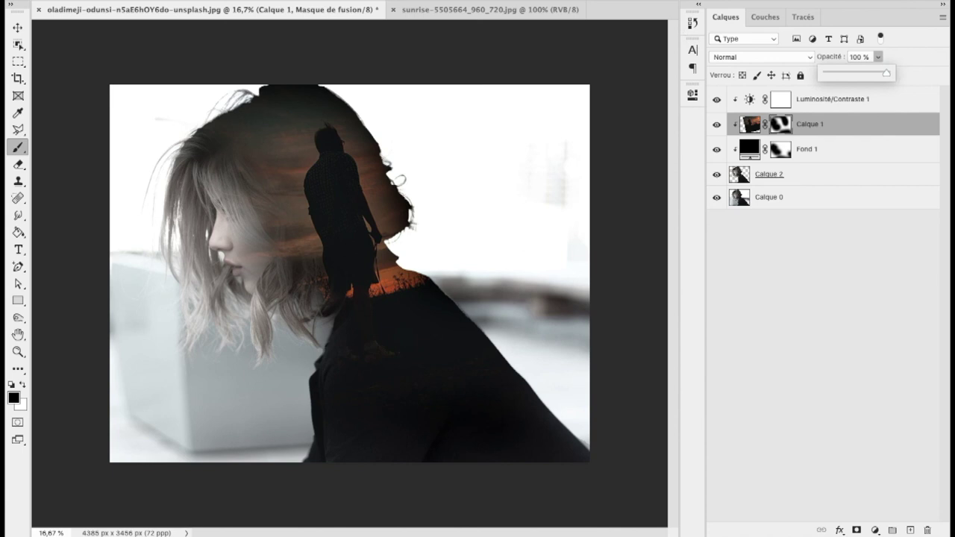
click(373, 0)
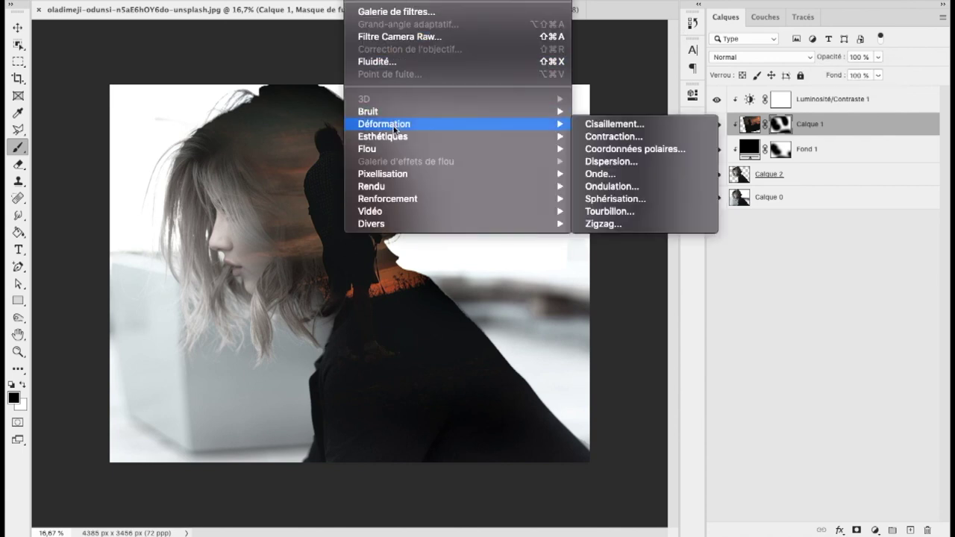
mouse_move(388, 148)
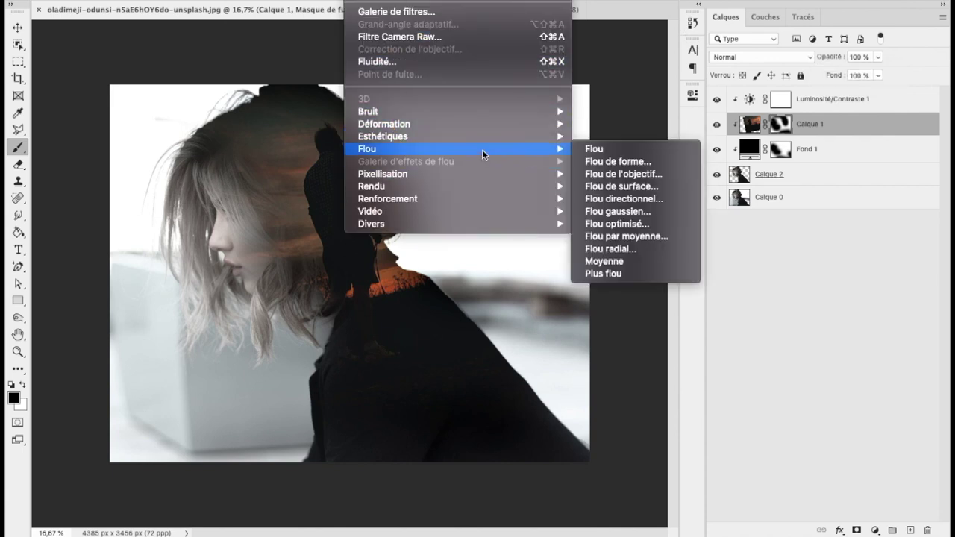
- Apply a Flou gaussien with Rayon about 182,4 pixels to Calque 1's mask
click(651, 211)
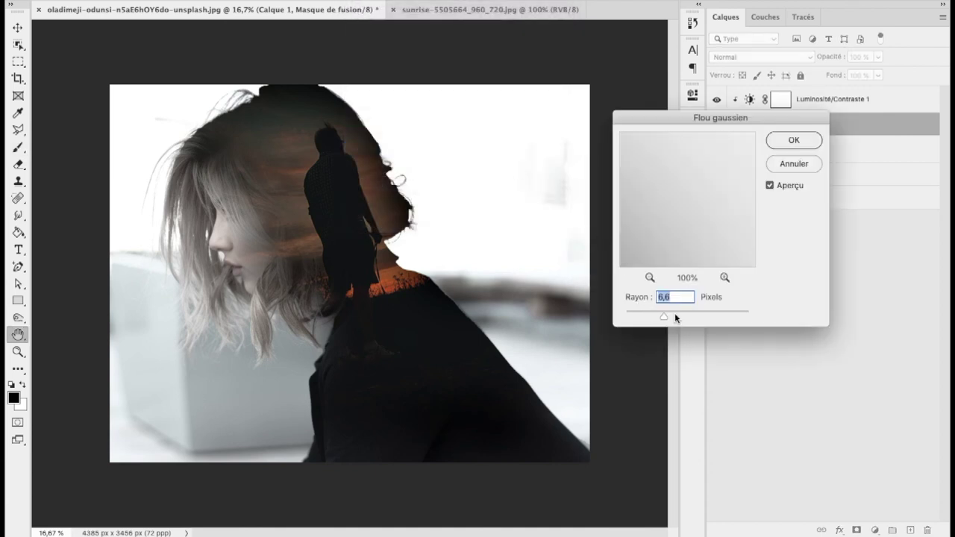
drag(673, 314, 682, 316)
drag(694, 316, 715, 314)
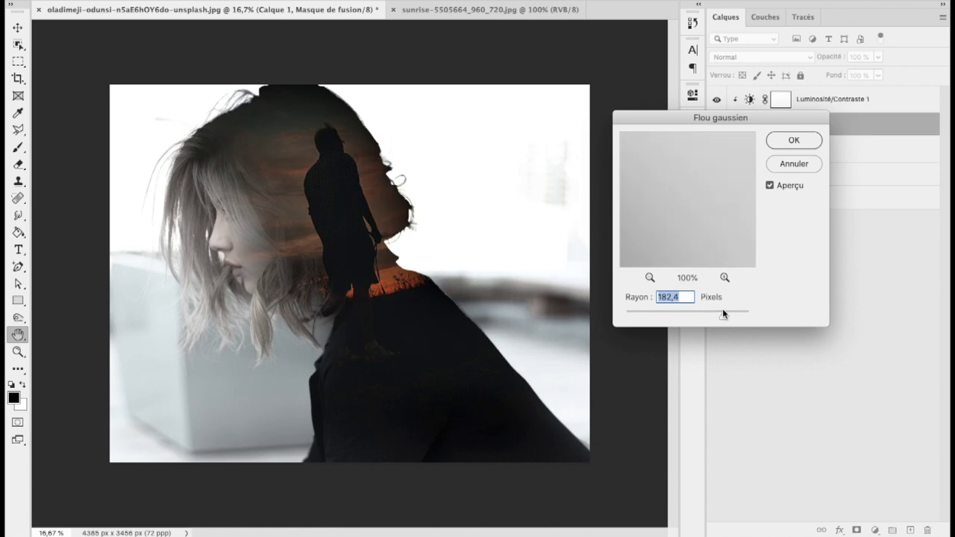
click(794, 141)
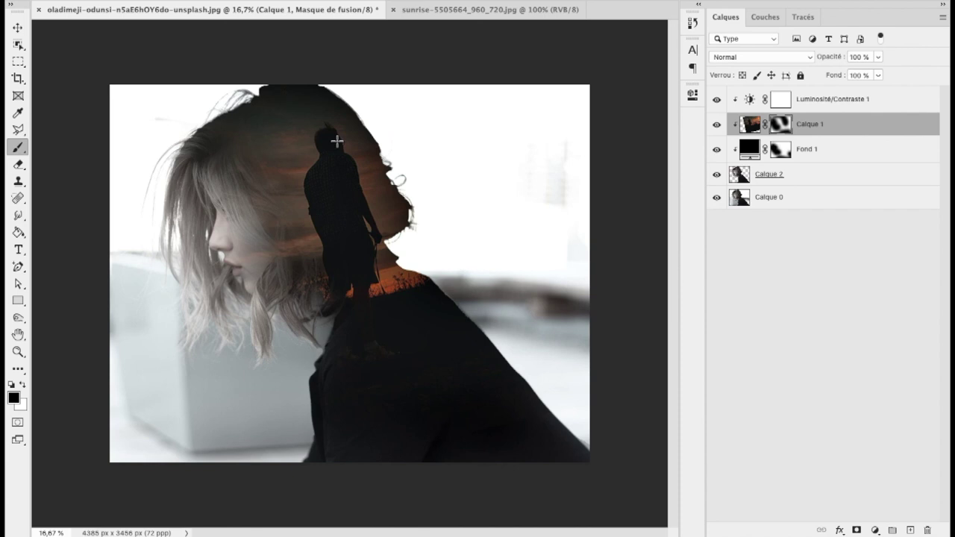
- Switch to the Move tool
click(19, 28)
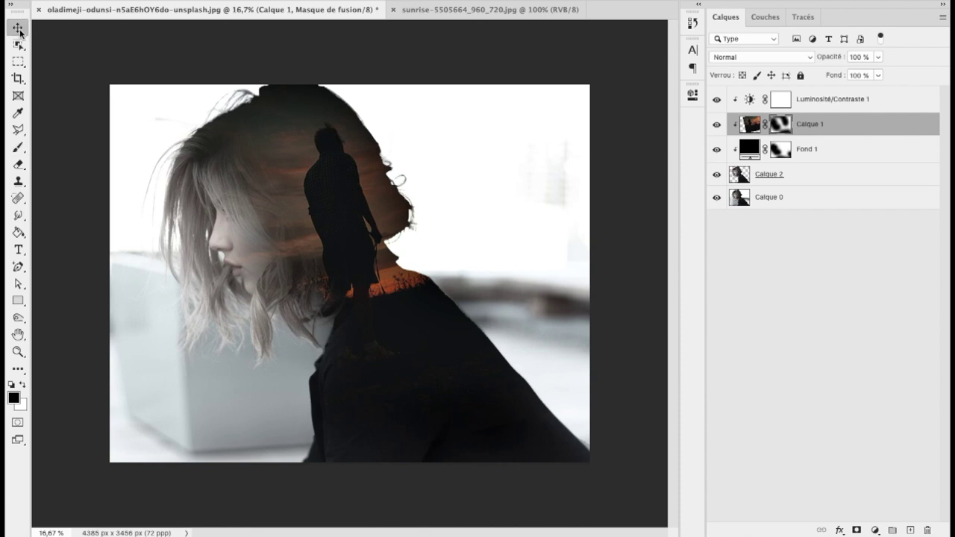